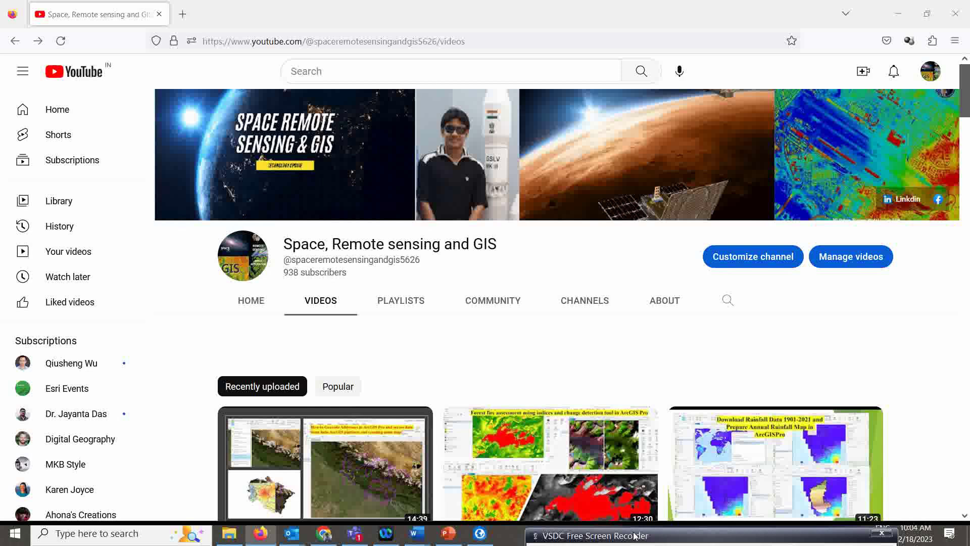
Switch to the DEMO_PHED project in ArcGIS Pro and close the Geoprocessing and Raster Functions panes
{"action": "left_click_drag", "start_coordinate": [651, 540], "coordinate": [669, 536]}
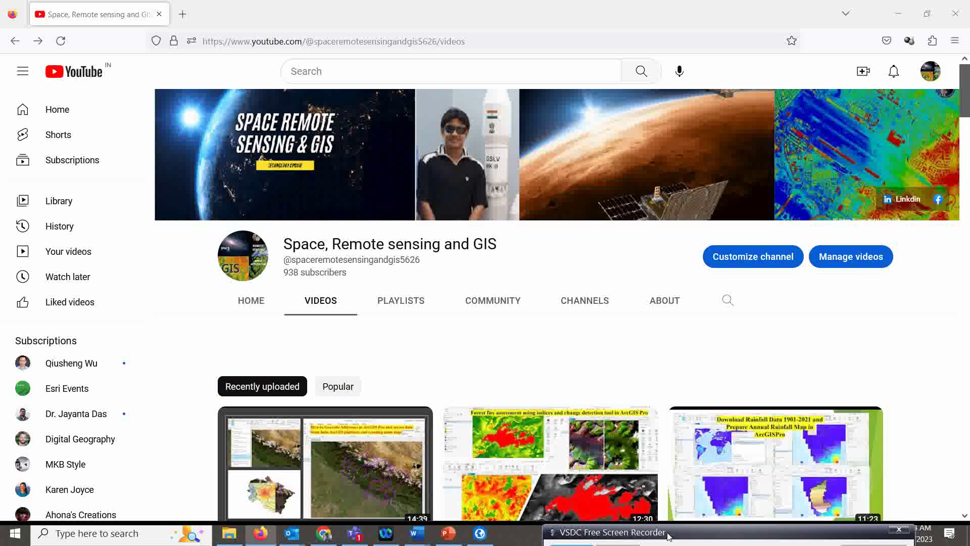
{"action": "mouse_move", "coordinate": [480, 535]}
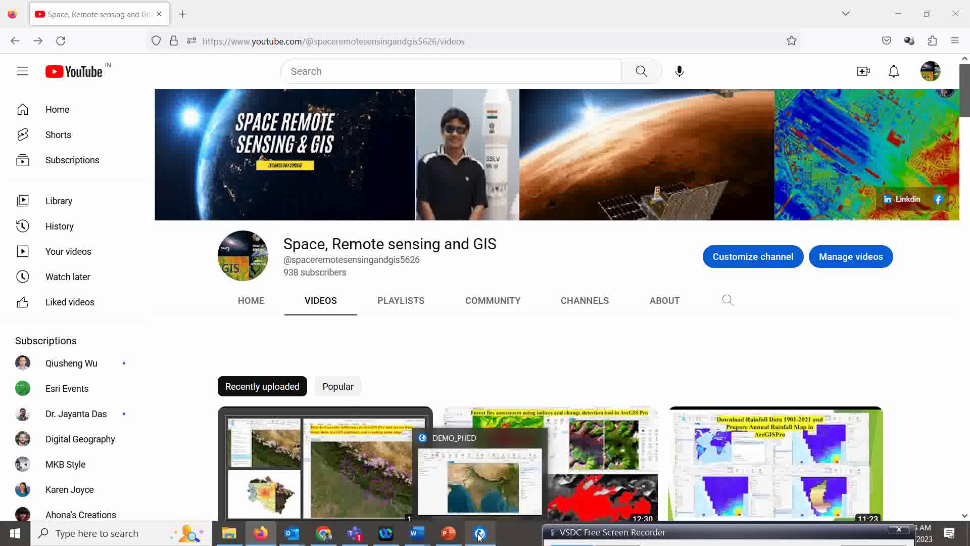
{"action": "left_click", "coordinate": [479, 500]}
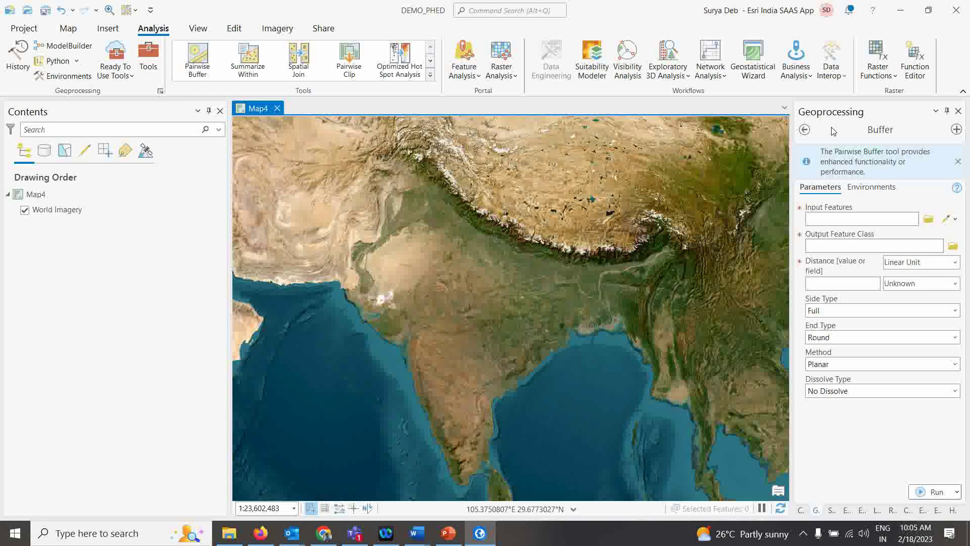
{"action": "left_click", "coordinate": [805, 129]}
{"action": "left_click", "coordinate": [958, 111]}
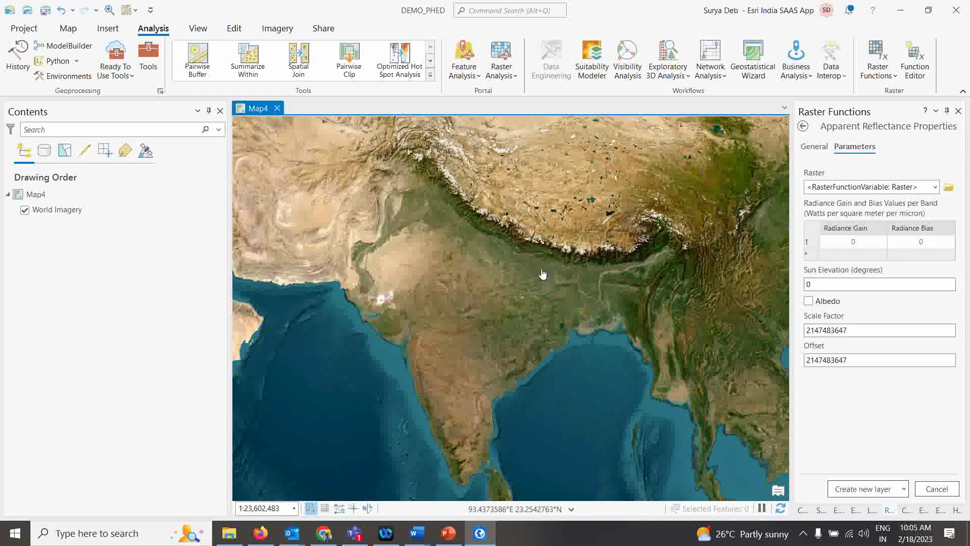
{"action": "left_click", "coordinate": [958, 110]}
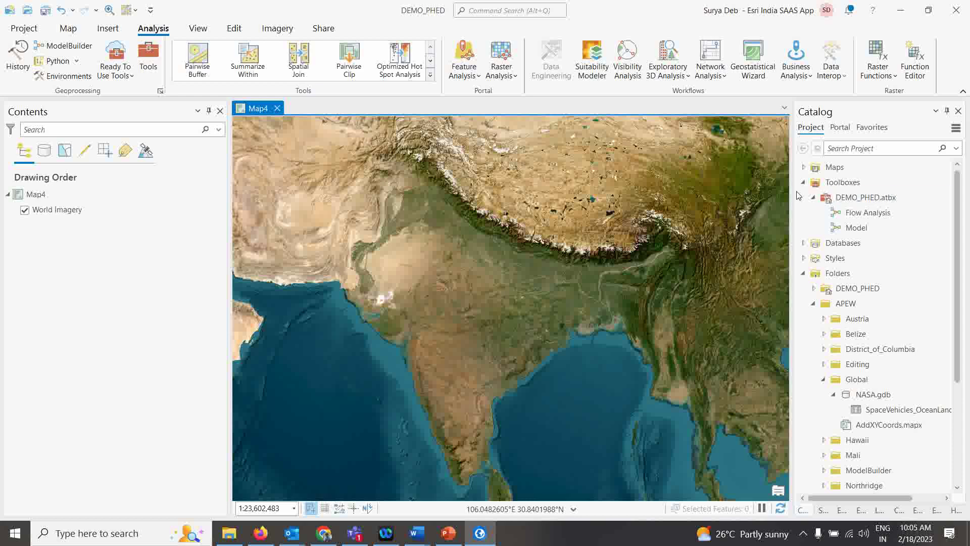
Set the coordinate system of Map4 to the geographic World system WGS 1984
{"action": "left_click", "coordinate": [36, 197]}
{"action": "right_click", "coordinate": [36, 197]}
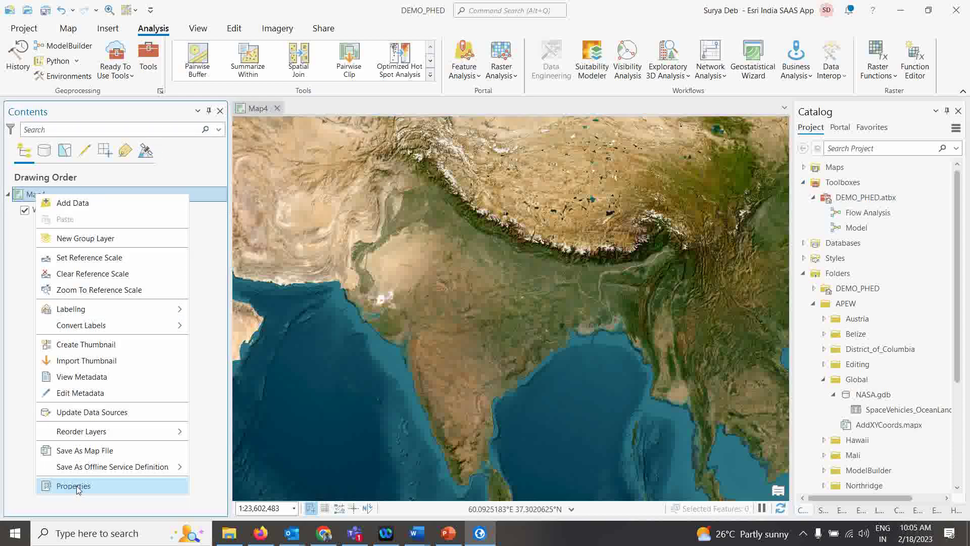
{"action": "left_click", "coordinate": [89, 489]}
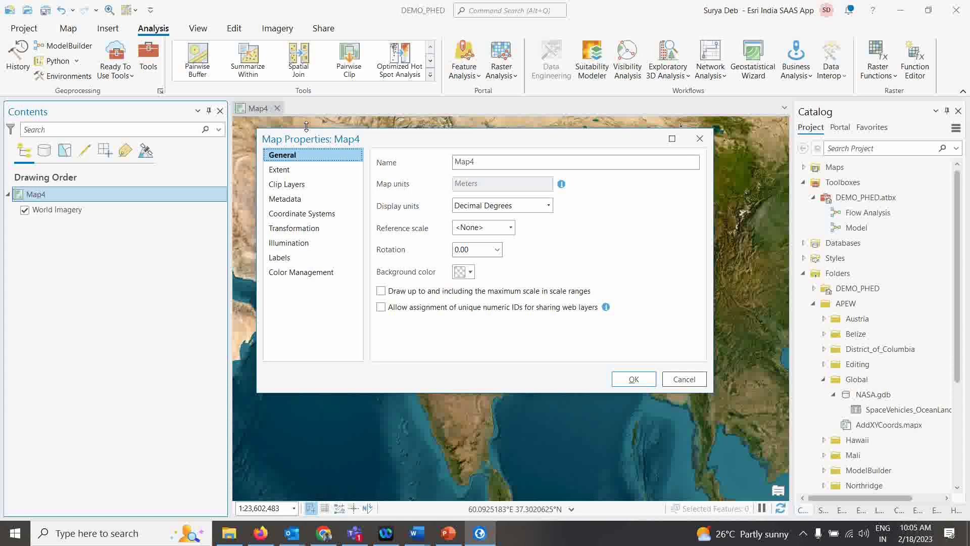
{"action": "left_click", "coordinate": [303, 217]}
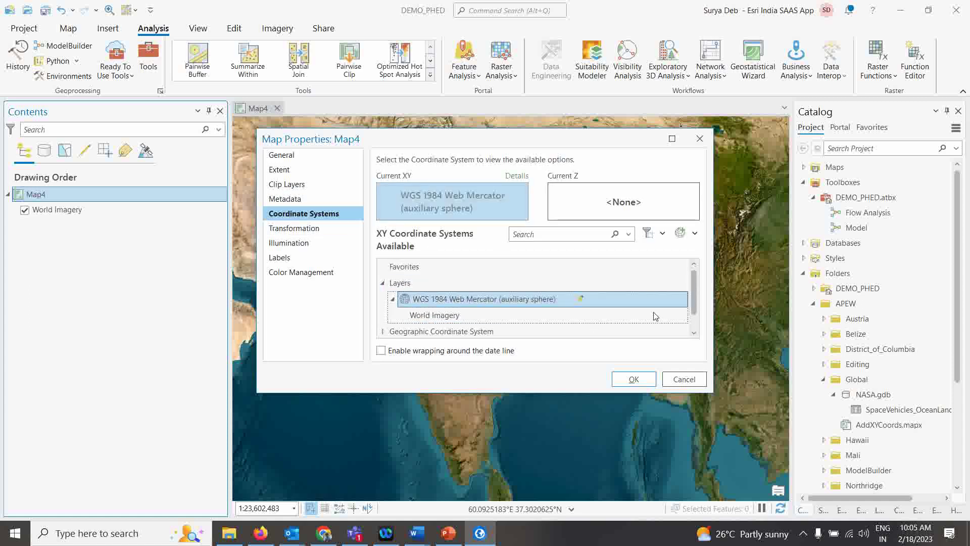
{"action": "left_click", "coordinate": [382, 333]}
{"action": "scroll", "coordinate": [472, 310], "scroll_direction": "down", "scroll_amount": 2}
{"action": "scroll", "coordinate": [459, 318], "scroll_direction": "down", "scroll_amount": 2}
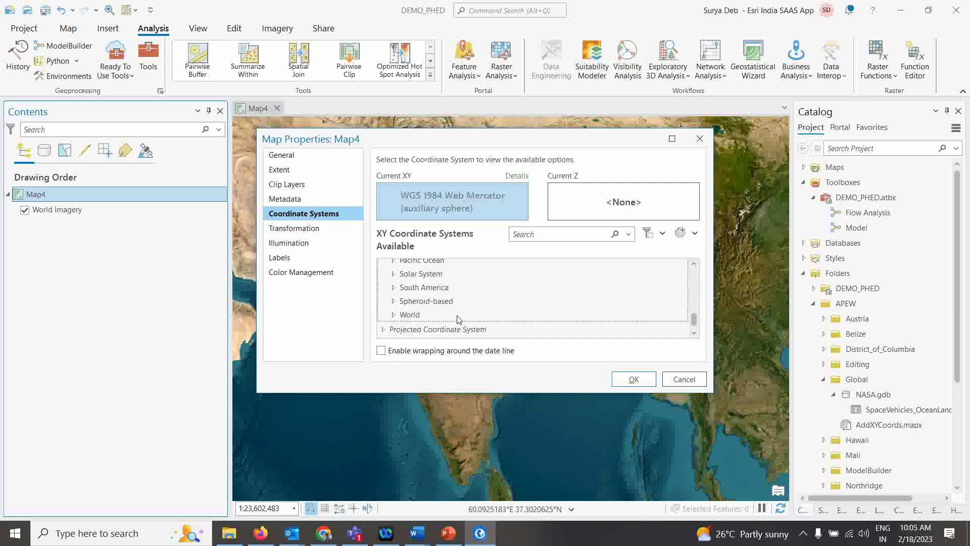
{"action": "left_click", "coordinate": [394, 314]}
{"action": "scroll", "coordinate": [475, 305], "scroll_direction": "down", "scroll_amount": 4}
{"action": "scroll", "coordinate": [484, 305], "scroll_direction": "down", "scroll_amount": 5}
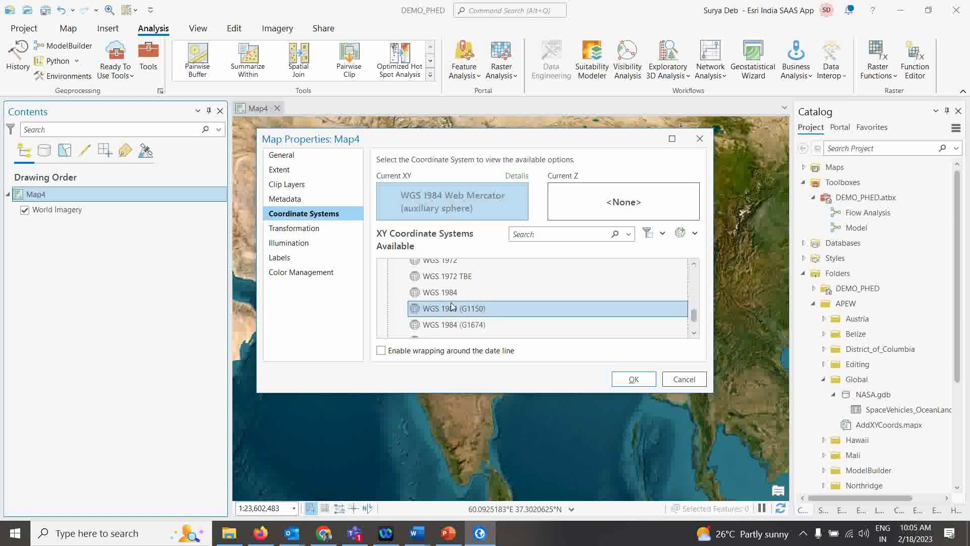
{"action": "left_click", "coordinate": [482, 292]}
{"action": "left_click", "coordinate": [630, 385]}
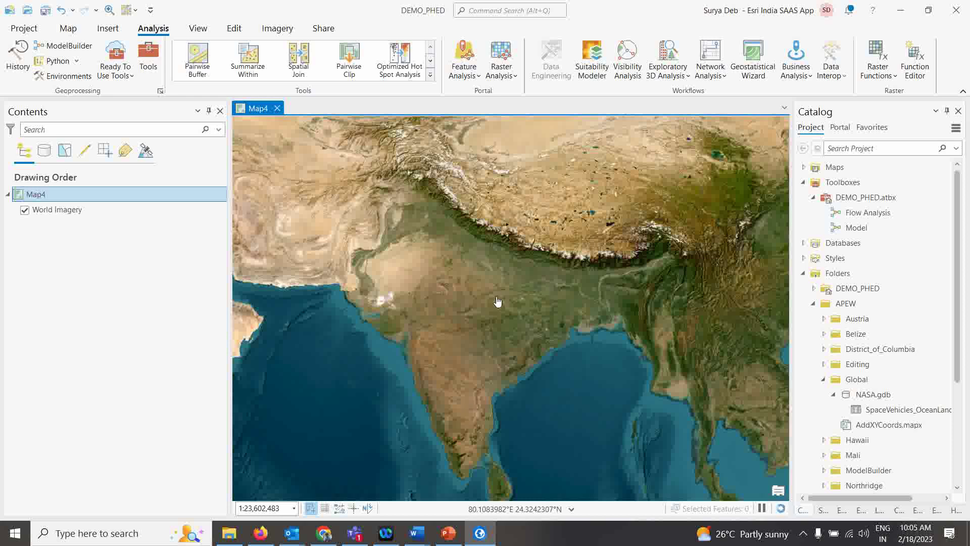
Add the raster 72K.JPG from E:\Tech support Training 2023\test to the map
{"action": "left_click", "coordinate": [70, 30]}
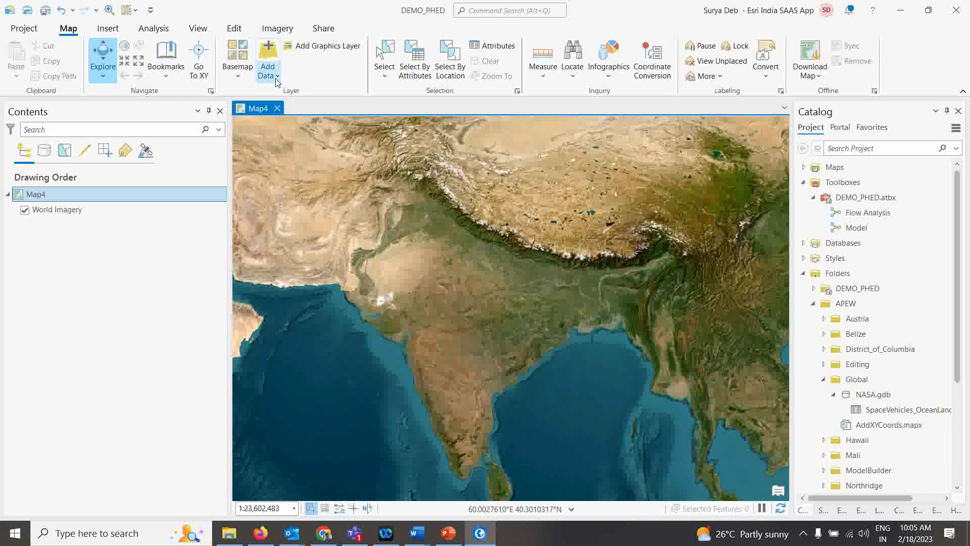
{"action": "left_click", "coordinate": [277, 79]}
{"action": "left_click", "coordinate": [294, 103]}
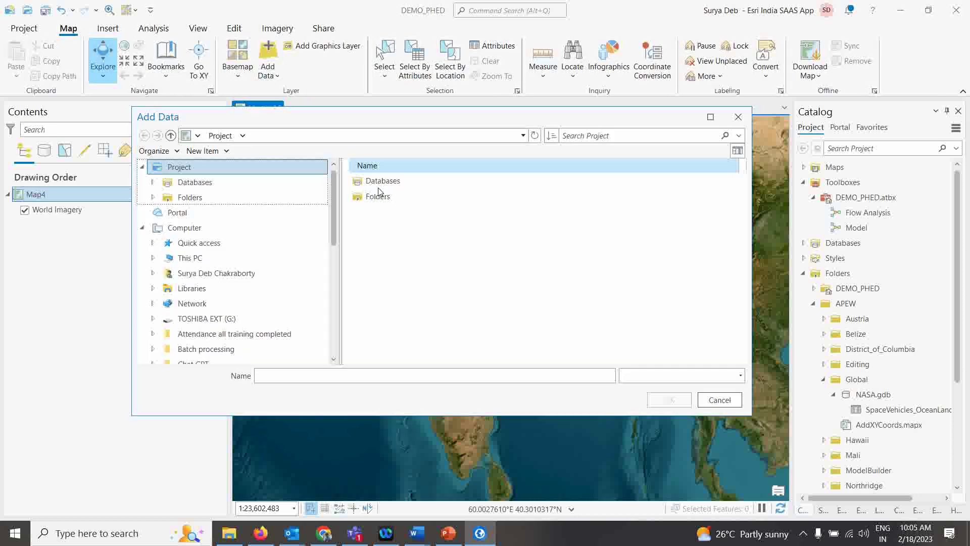
{"action": "left_click_drag", "start_coordinate": [466, 120], "coordinate": [469, 152]}
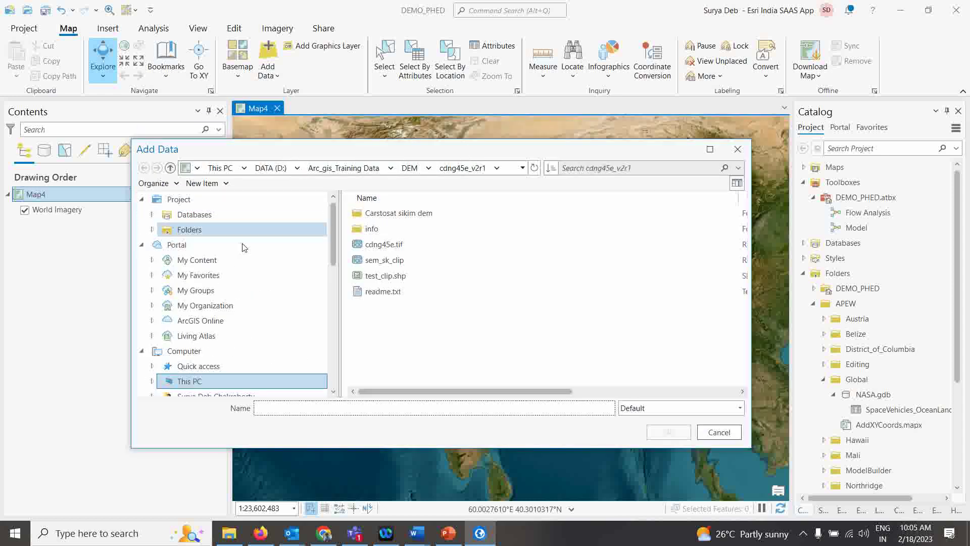
{"action": "scroll", "coordinate": [188, 354], "scroll_direction": "down", "scroll_amount": 1}
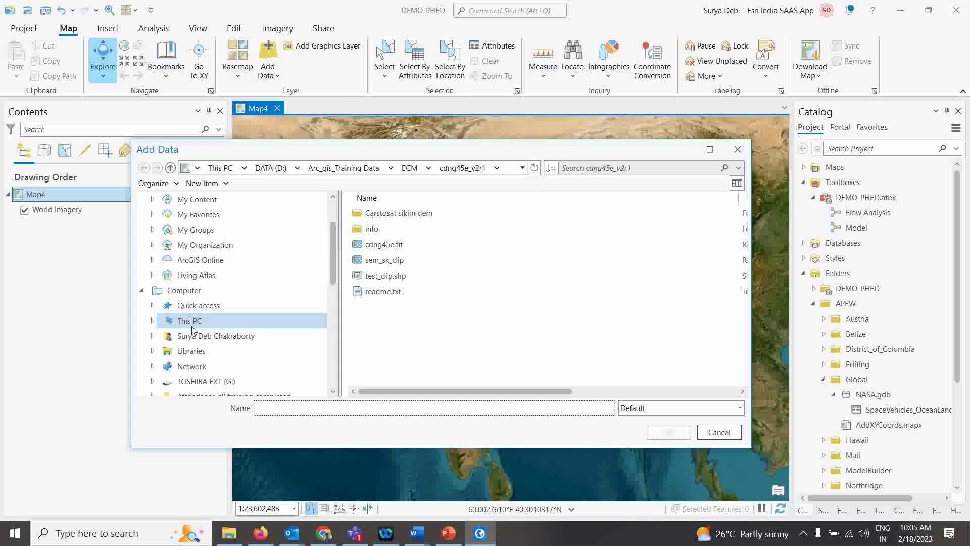
{"action": "left_click", "coordinate": [192, 325]}
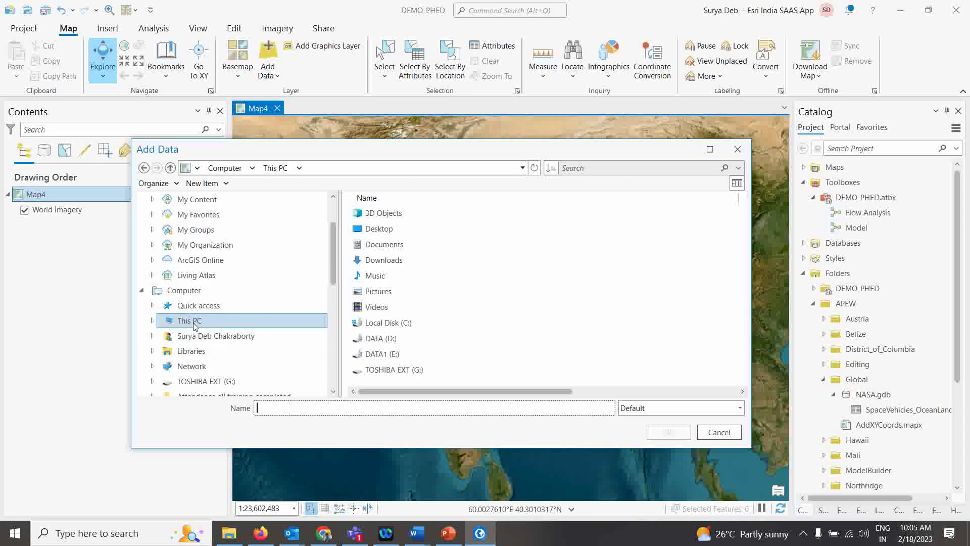
{"action": "double_click", "coordinate": [374, 357]}
{"action": "scroll", "coordinate": [514, 269], "scroll_direction": "down", "scroll_amount": 6}
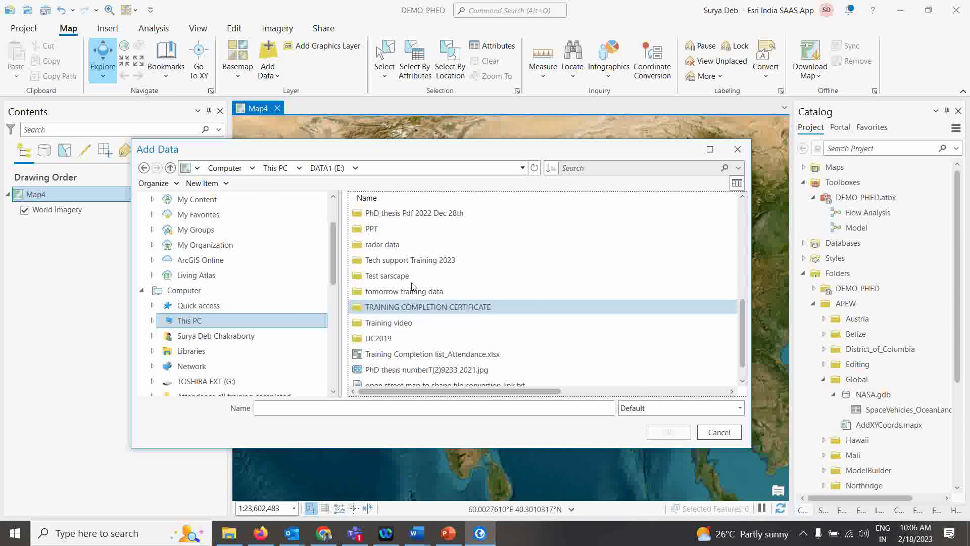
{"action": "double_click", "coordinate": [414, 263]}
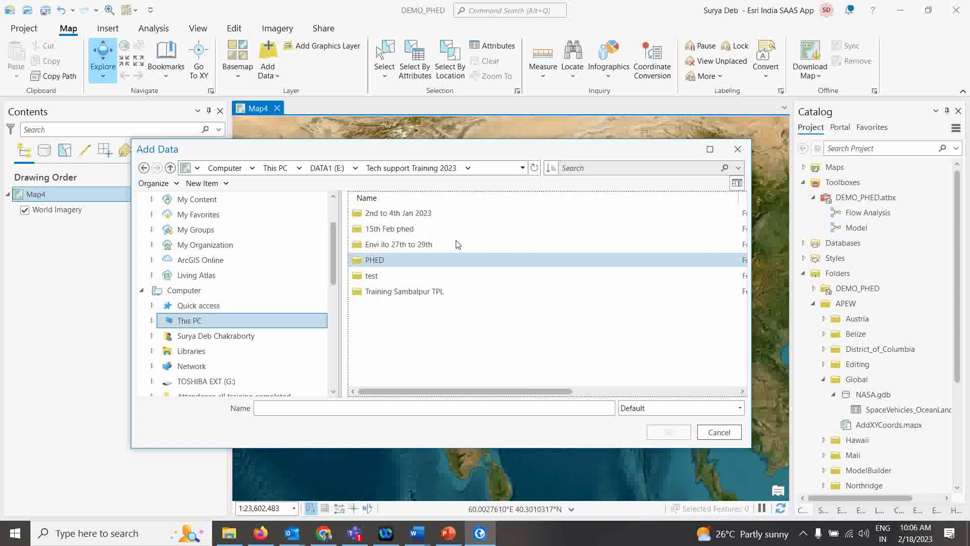
{"action": "double_click", "coordinate": [384, 276]}
{"action": "left_click", "coordinate": [377, 310]}
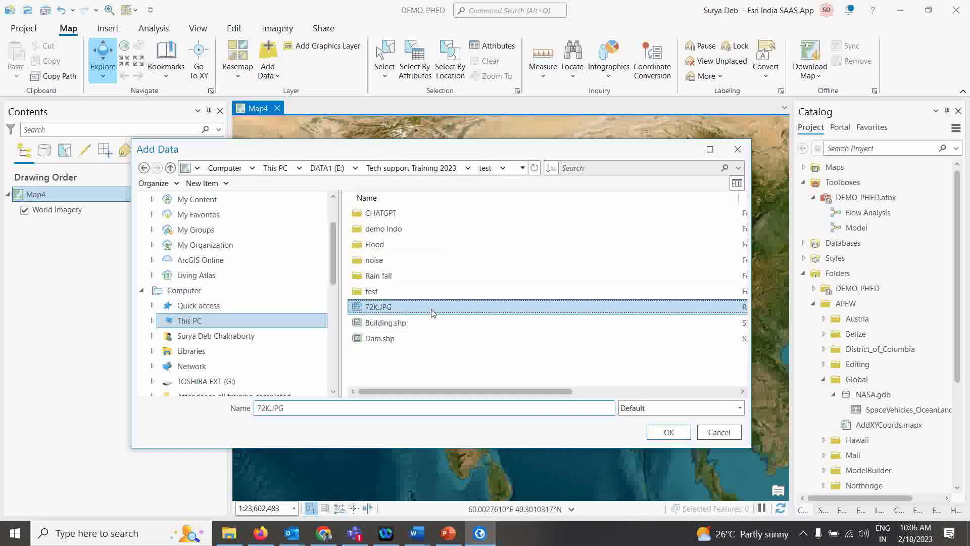
{"action": "left_click", "coordinate": [669, 433]}
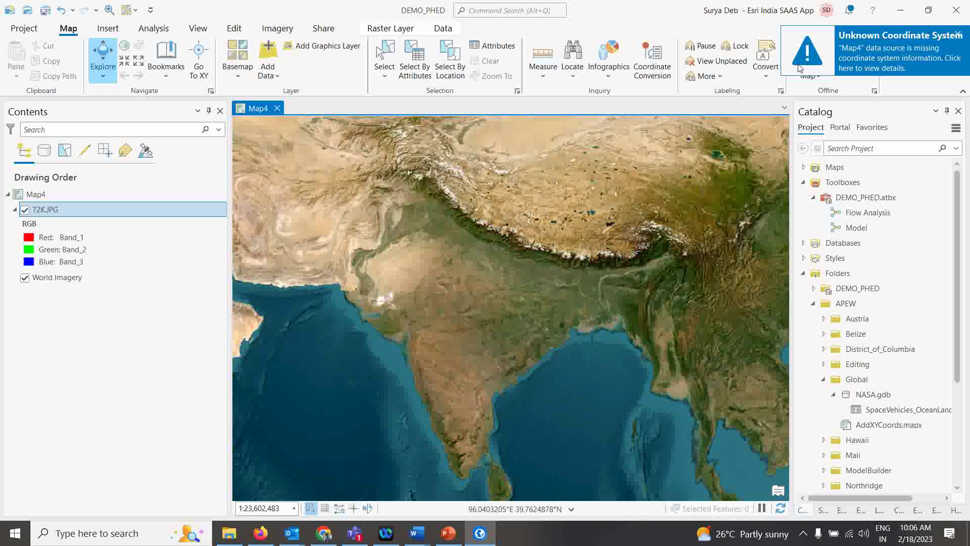
Examine the spatial reference in the source properties of the 72K.JPG layer
{"action": "right_click", "coordinate": [57, 209]}
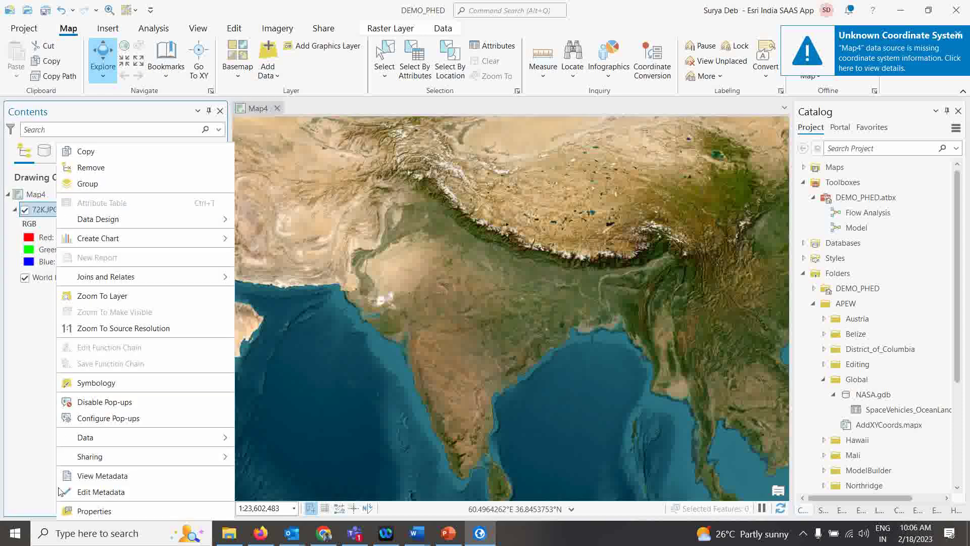
{"action": "left_click", "coordinate": [82, 512]}
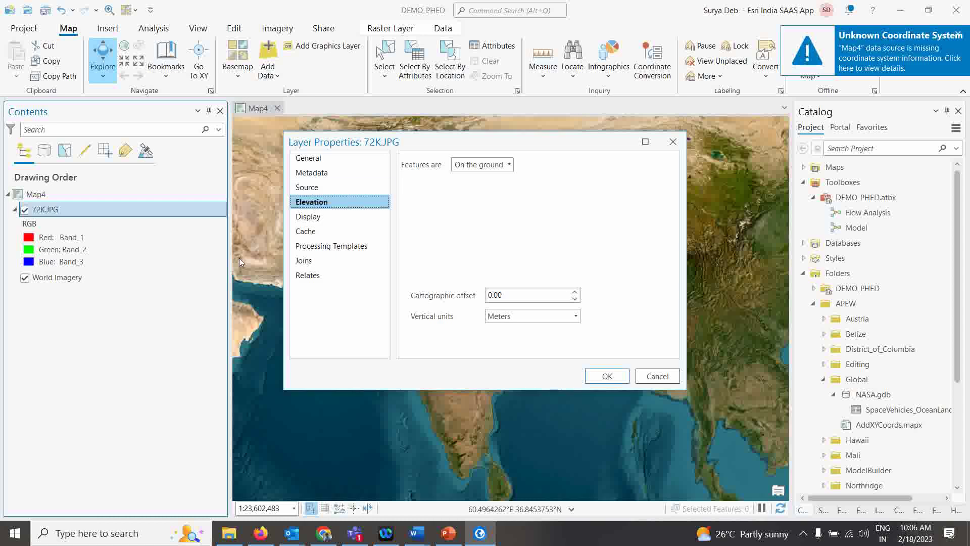
{"action": "left_click", "coordinate": [309, 188]}
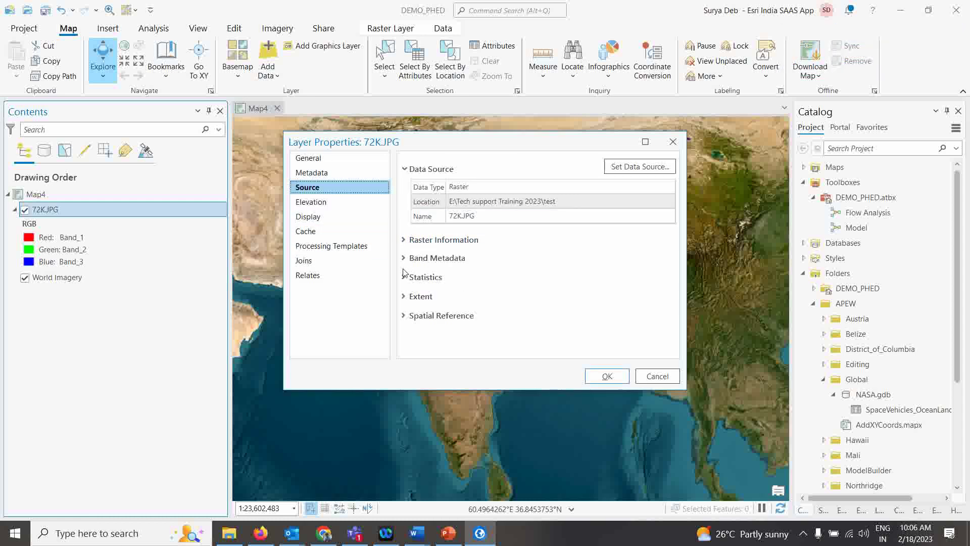
{"action": "left_click", "coordinate": [407, 319]}
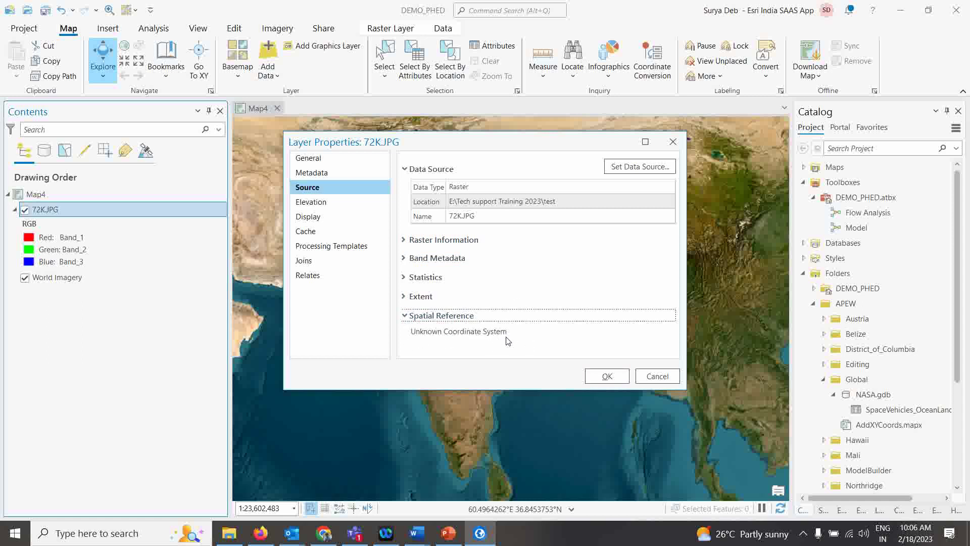
{"action": "left_click", "coordinate": [673, 146]}
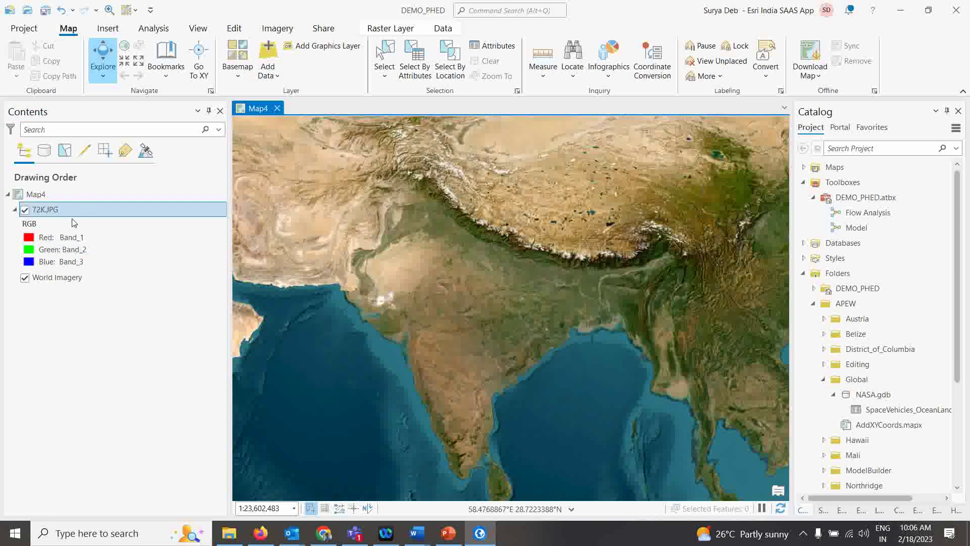
Zoom to the 72K.JPG layer and start georeferencing it
{"action": "right_click", "coordinate": [51, 212]}
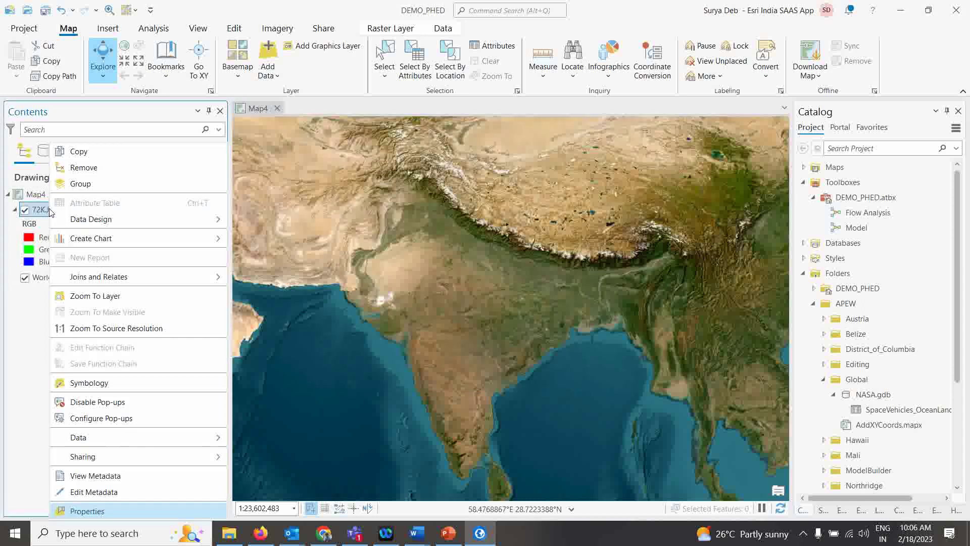
{"action": "left_click", "coordinate": [92, 297]}
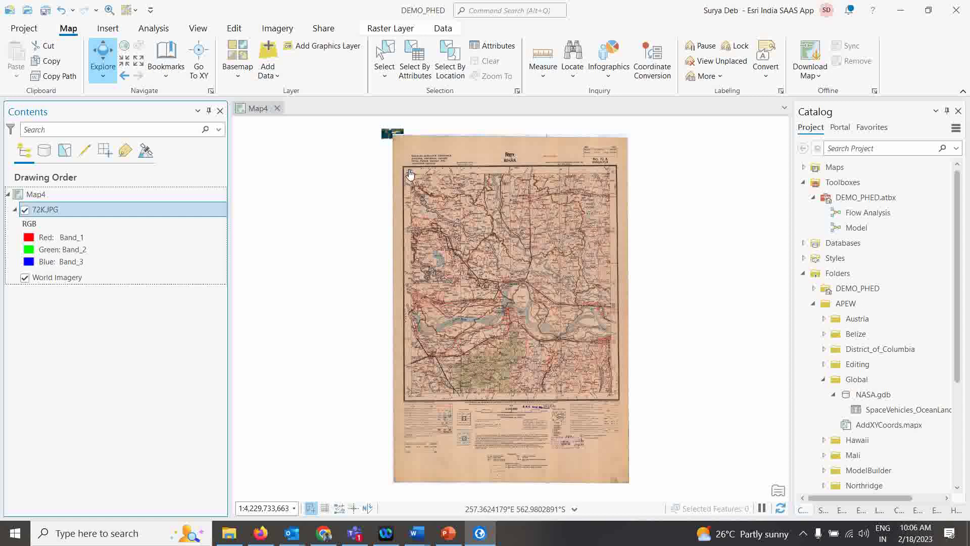
{"action": "left_click", "coordinate": [48, 211]}
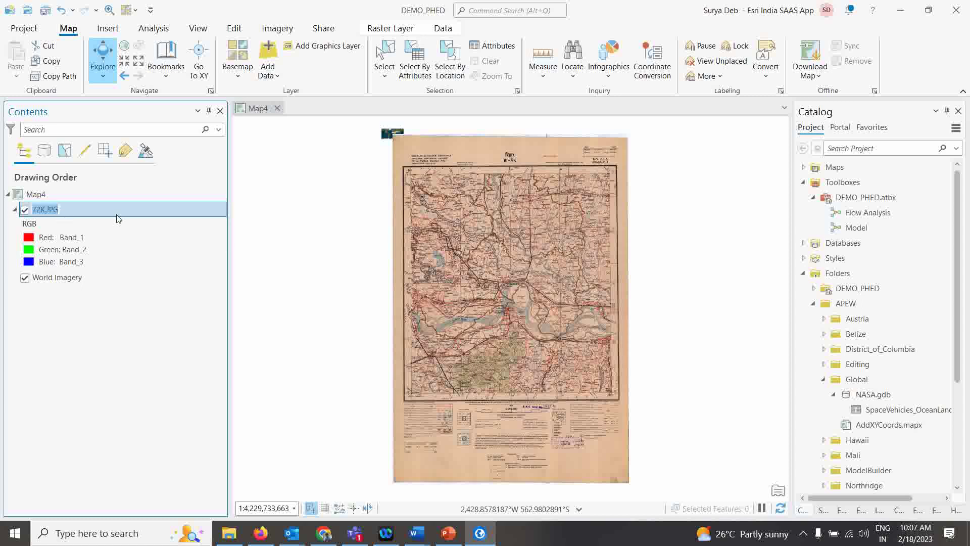
{"action": "left_click", "coordinate": [104, 216]}
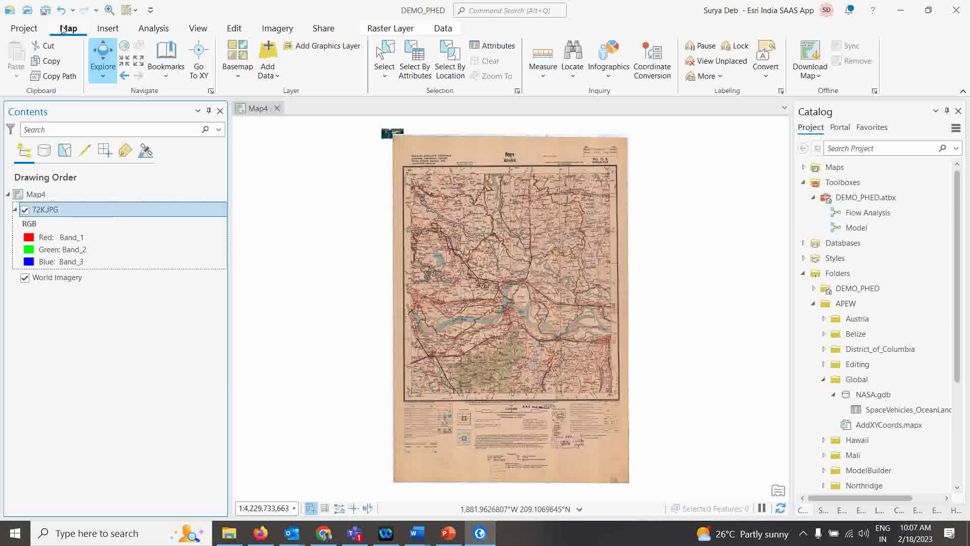
{"action": "left_click", "coordinate": [286, 31]}
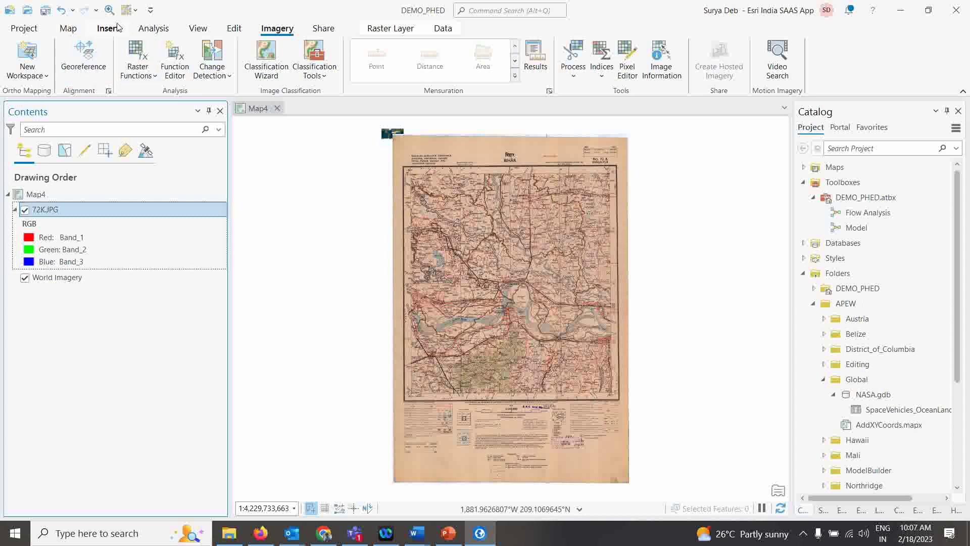
{"action": "left_click", "coordinate": [86, 63]}
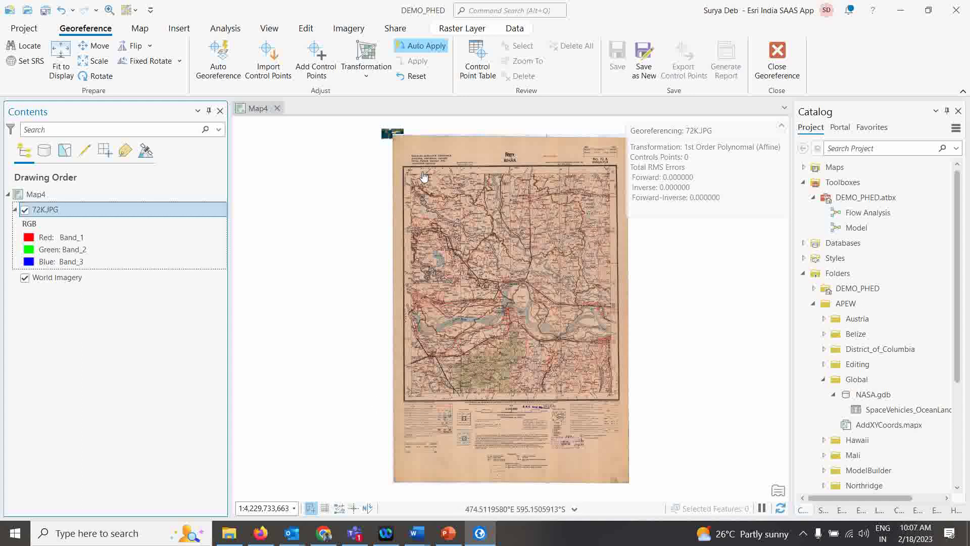
Place a control point's source on the toposheet's north-west grid intersection, marked 86°0' and 26°0'
{"action": "scroll", "coordinate": [418, 177], "scroll_direction": "up", "scroll_amount": 3}
{"action": "scroll", "coordinate": [386, 187], "scroll_direction": "up", "scroll_amount": 2}
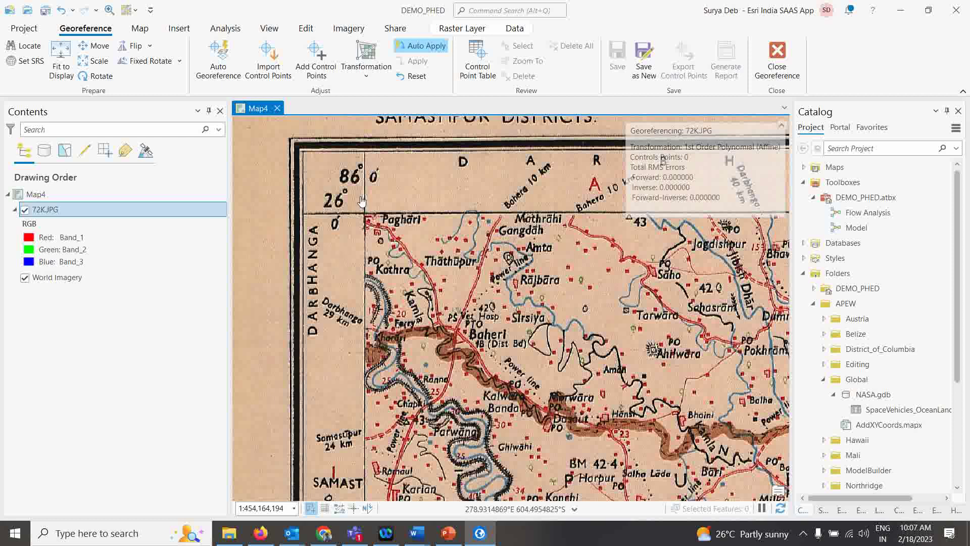
{"action": "left_click", "coordinate": [318, 75]}
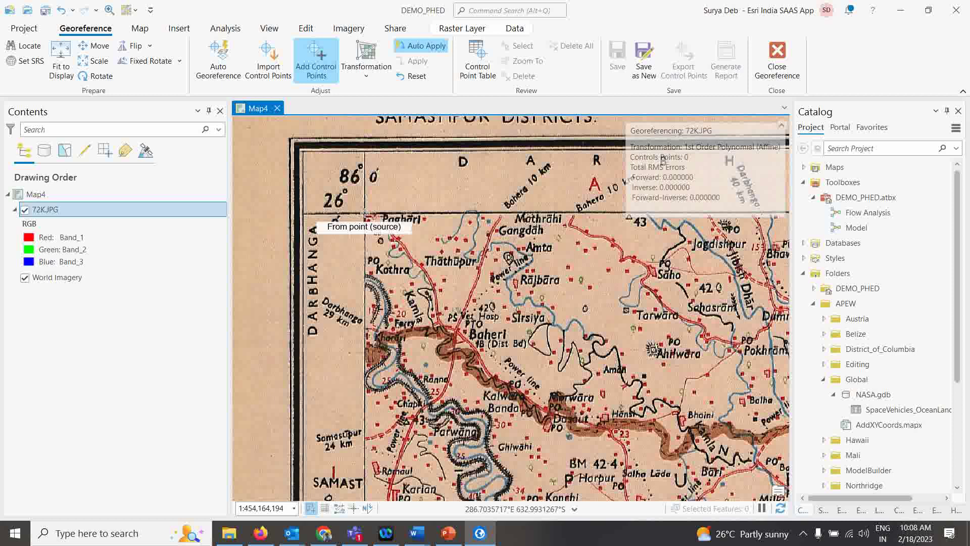
{"action": "scroll", "coordinate": [365, 215], "scroll_direction": "up", "scroll_amount": 3}
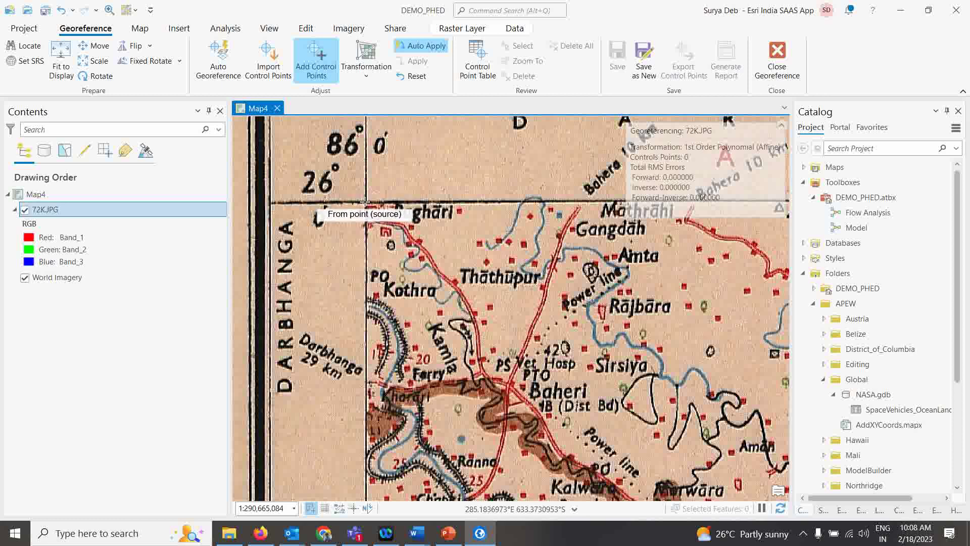
{"action": "left_click", "coordinate": [366, 202]}
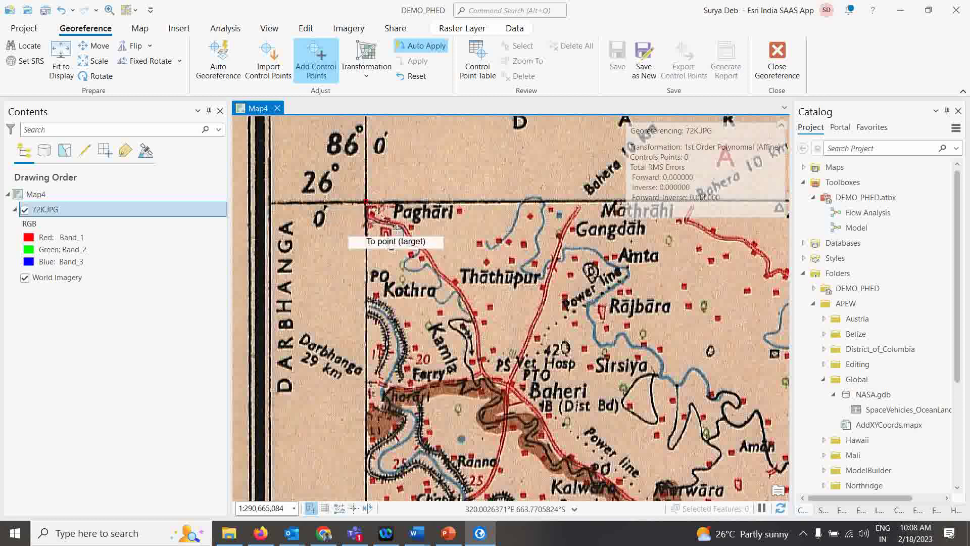
Set the target coordinates of the north-west control point to X 86.00 and Y 26.00
{"action": "right_click", "coordinate": [398, 231]}
{"action": "left_click", "coordinate": [509, 227]}
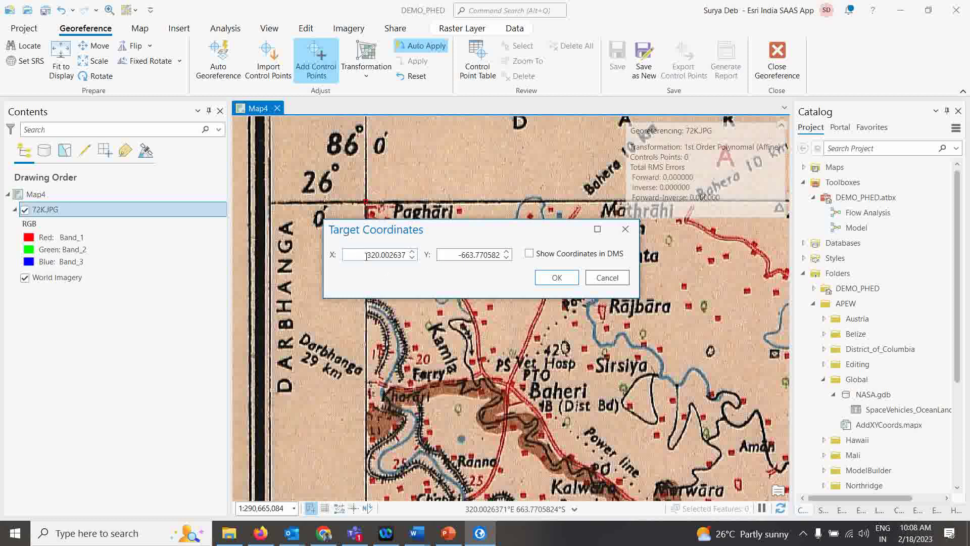
{"action": "left_click_drag", "start_coordinate": [365, 256], "coordinate": [433, 254]}
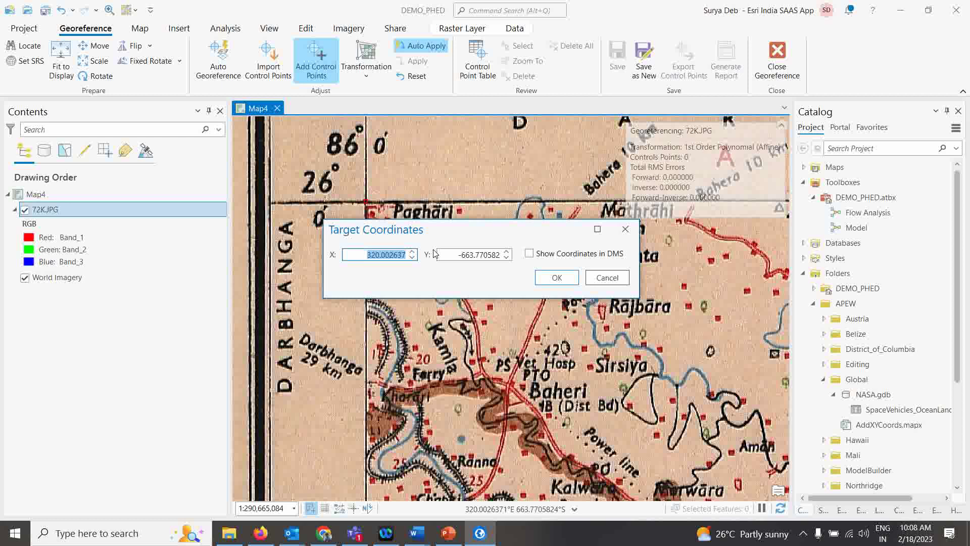
{"action": "type", "text": "86.00"}
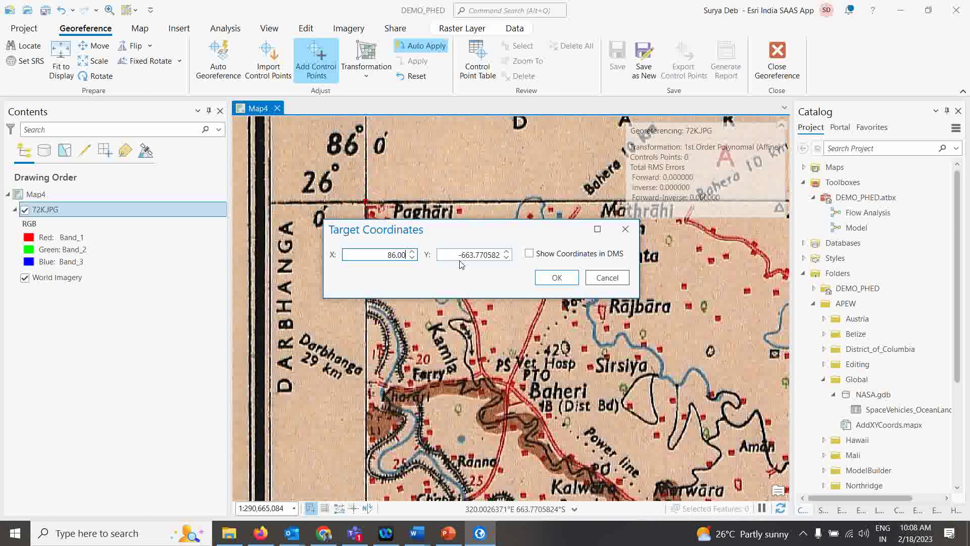
{"action": "key", "text": "Tab"}
{"action": "type", "text": "26.00"}
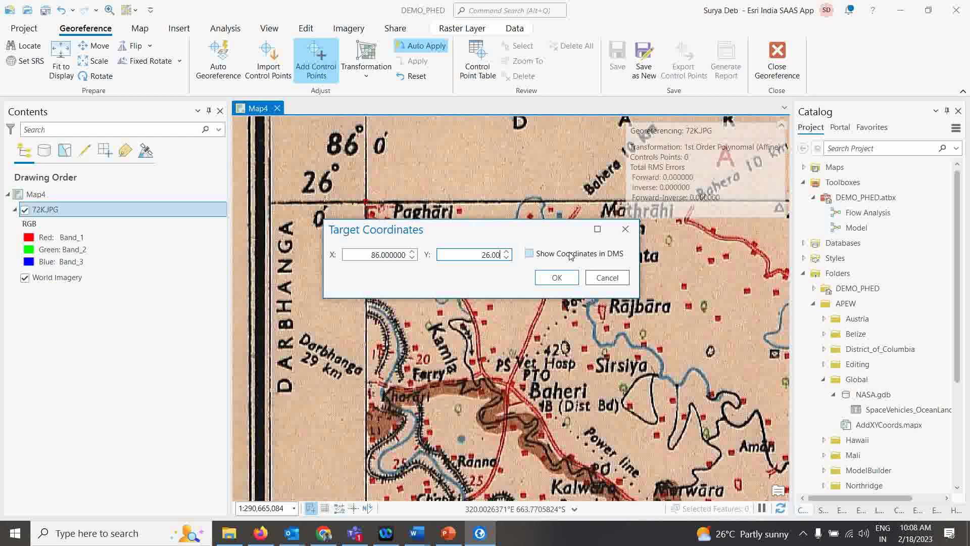
{"action": "left_click", "coordinate": [557, 278]}
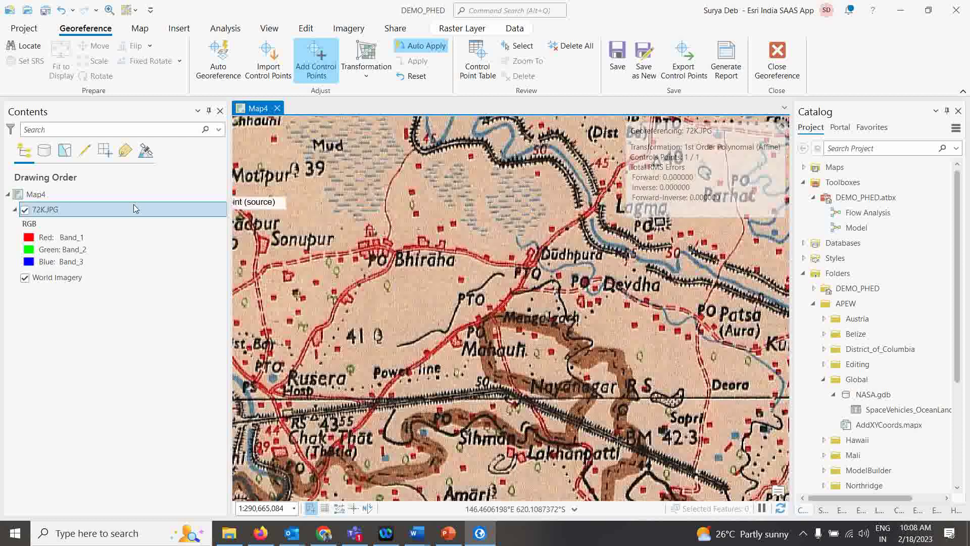
Return to the full 72K.JPG extent and place a control point's source on the north-east grid corner at 87° and 26°
{"action": "right_click", "coordinate": [53, 215]}
{"action": "left_click", "coordinate": [69, 202]}
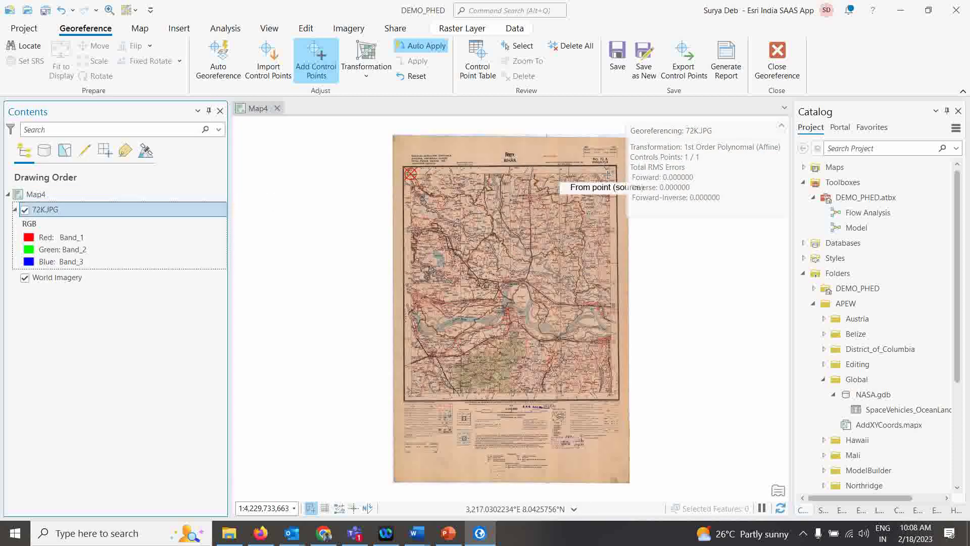
{"action": "scroll", "coordinate": [605, 173], "scroll_direction": "up", "scroll_amount": 2}
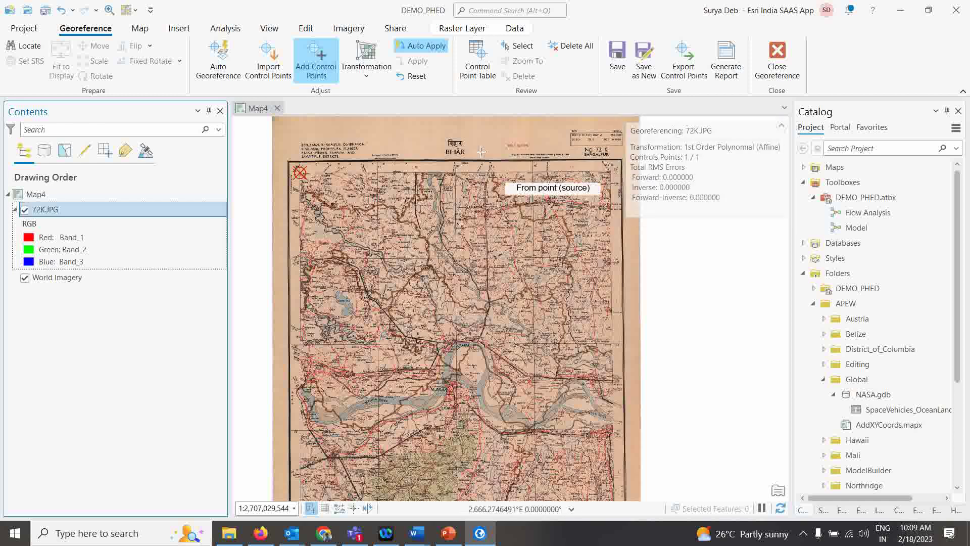
{"action": "left_click", "coordinate": [140, 28]}
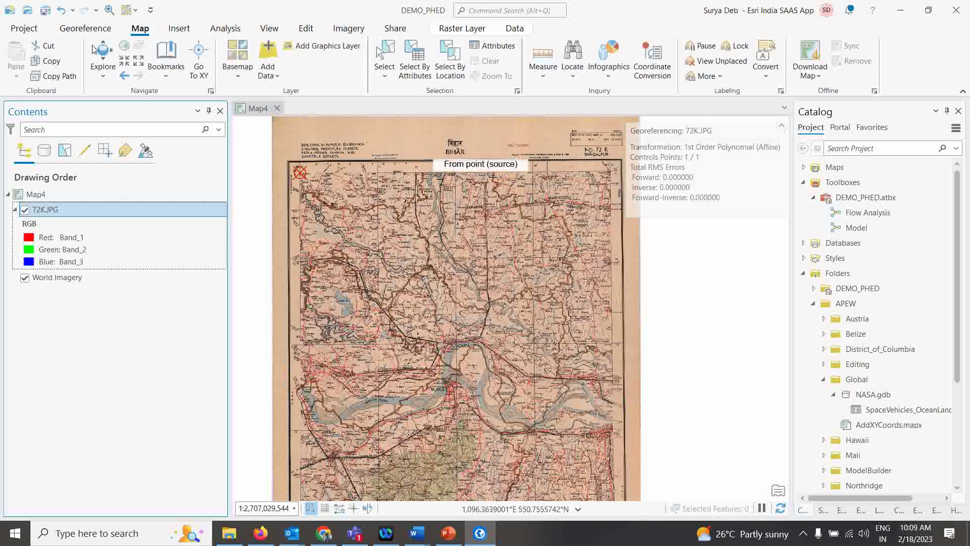
{"action": "left_click", "coordinate": [101, 60]}
{"action": "left_click_drag", "start_coordinate": [593, 175], "coordinate": [531, 189]}
{"action": "scroll", "coordinate": [533, 177], "scroll_direction": "up", "scroll_amount": 2}
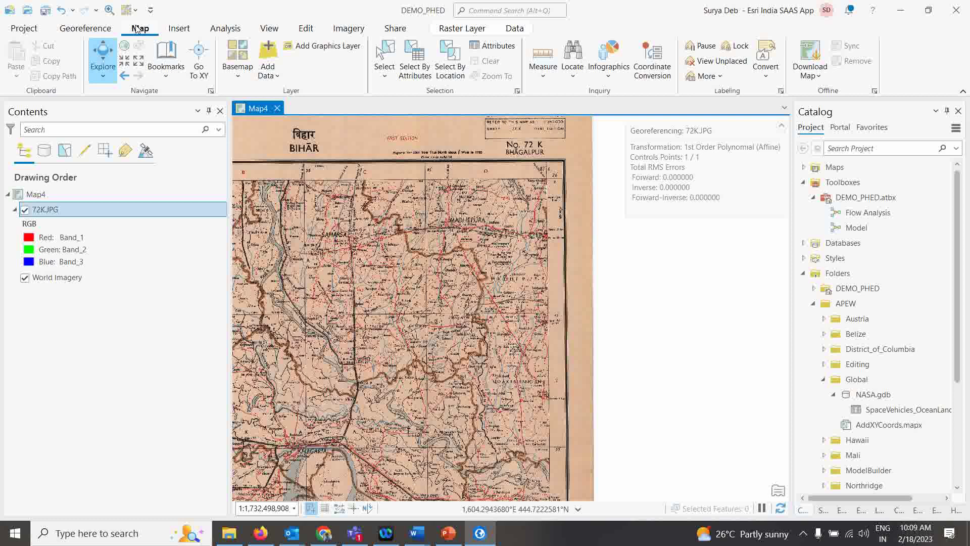
{"action": "left_click", "coordinate": [88, 30]}
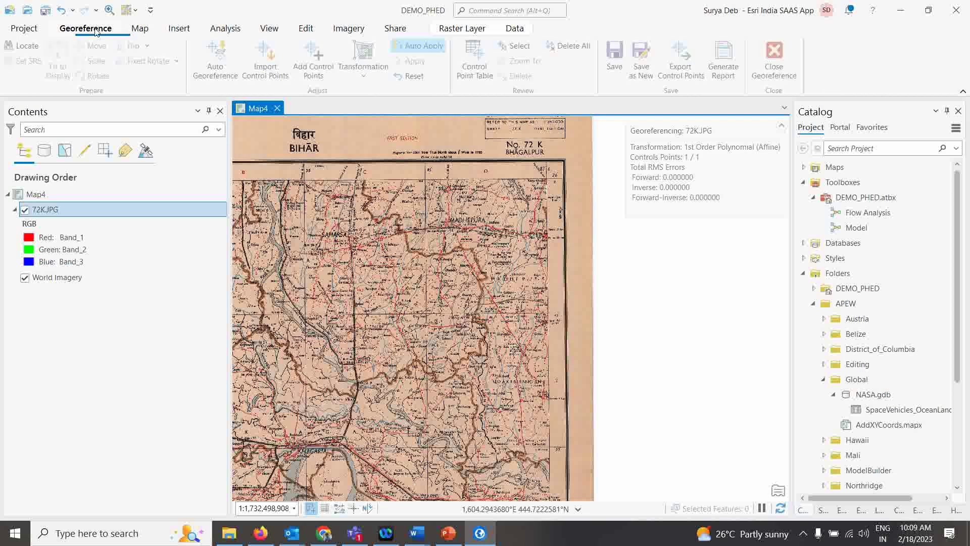
{"action": "left_click", "coordinate": [317, 60]}
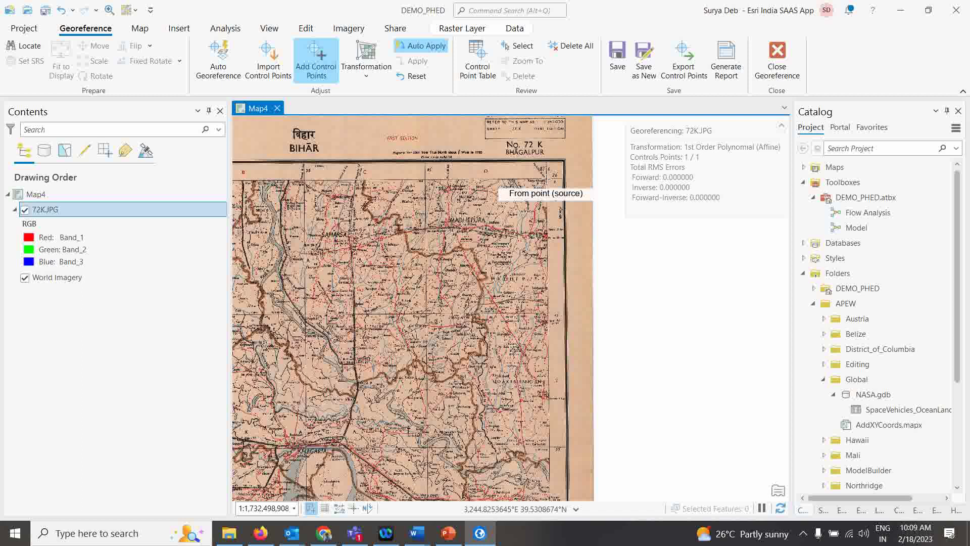
{"action": "left_click", "coordinate": [547, 179]}
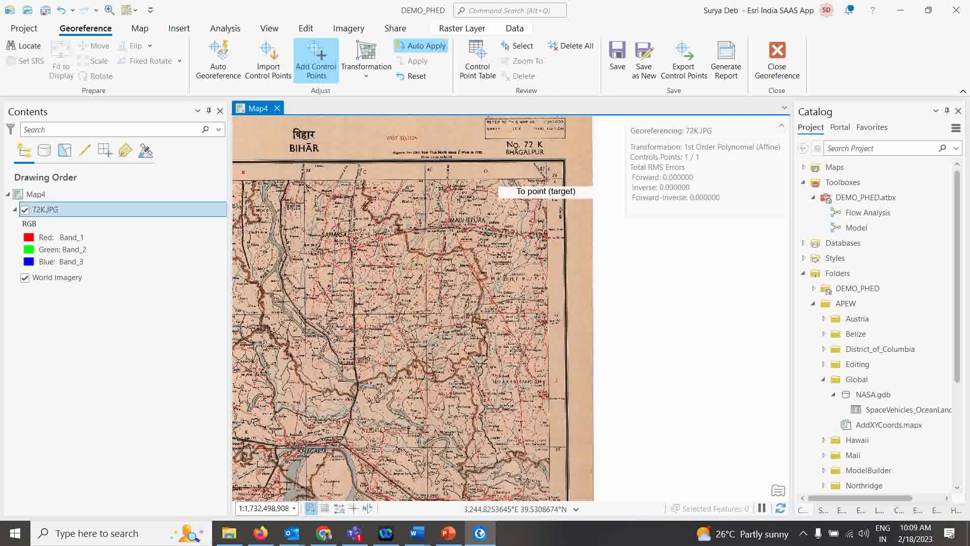
Set the target coordinates of the north-east control point to X 87.00 and Y 26.00
{"action": "right_click", "coordinate": [504, 212]}
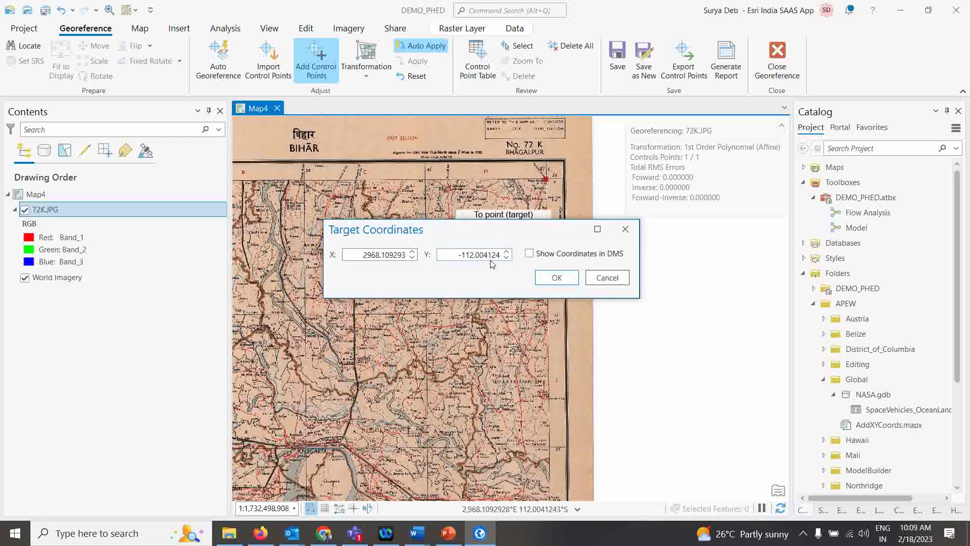
{"action": "left_click_drag", "start_coordinate": [347, 254], "coordinate": [447, 256]}
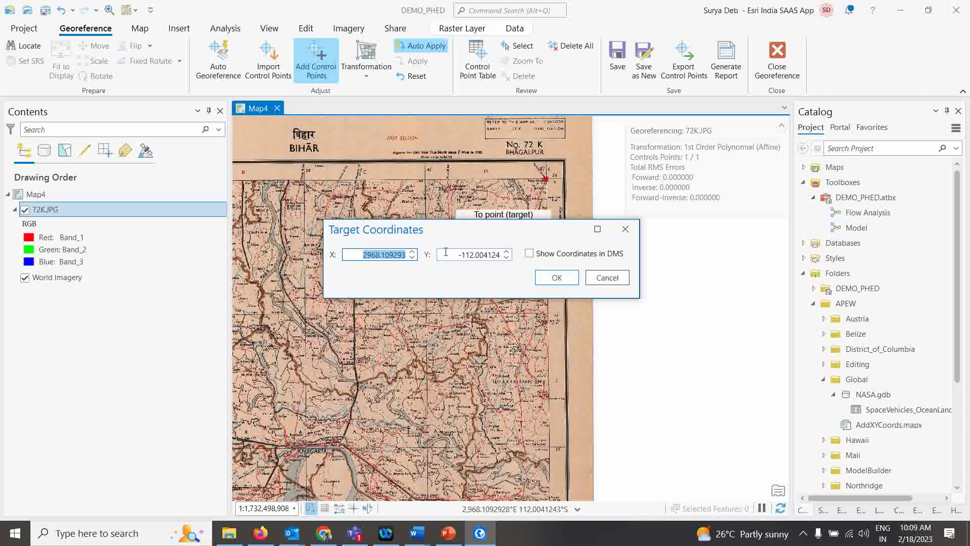
{"action": "type", "text": "87.00"}
{"action": "left_click_drag", "start_coordinate": [459, 257], "coordinate": [561, 259]}
{"action": "type", "text": "26.00"}
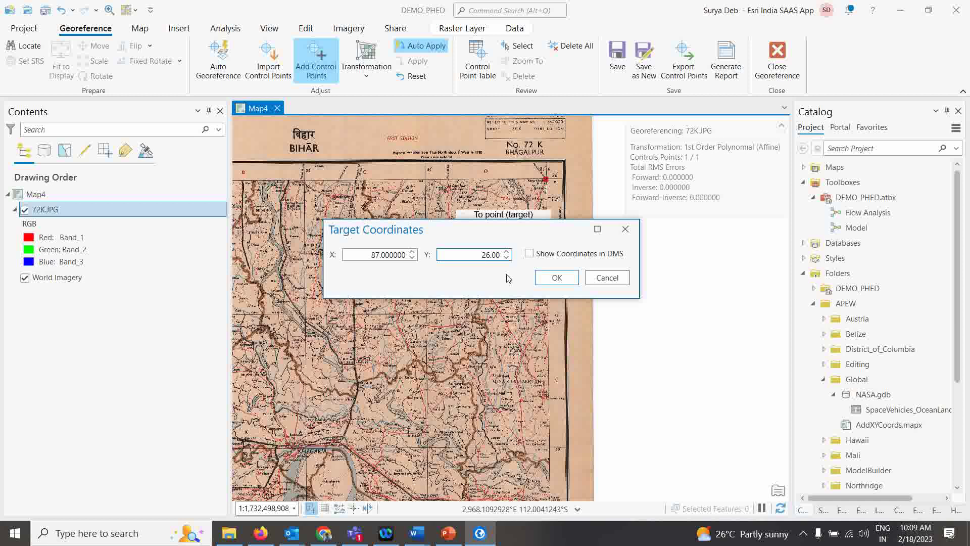
{"action": "left_click", "coordinate": [556, 276]}
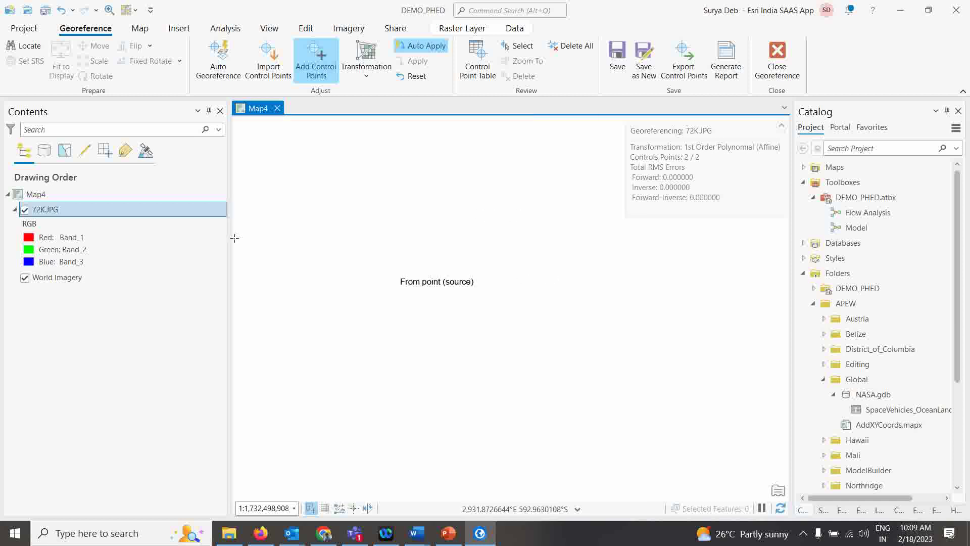
Bring 72K.JPG back into view and place a control point's source on the south-east grid corner, marked 87°0' and 25°0'
{"action": "right_click", "coordinate": [44, 210]}
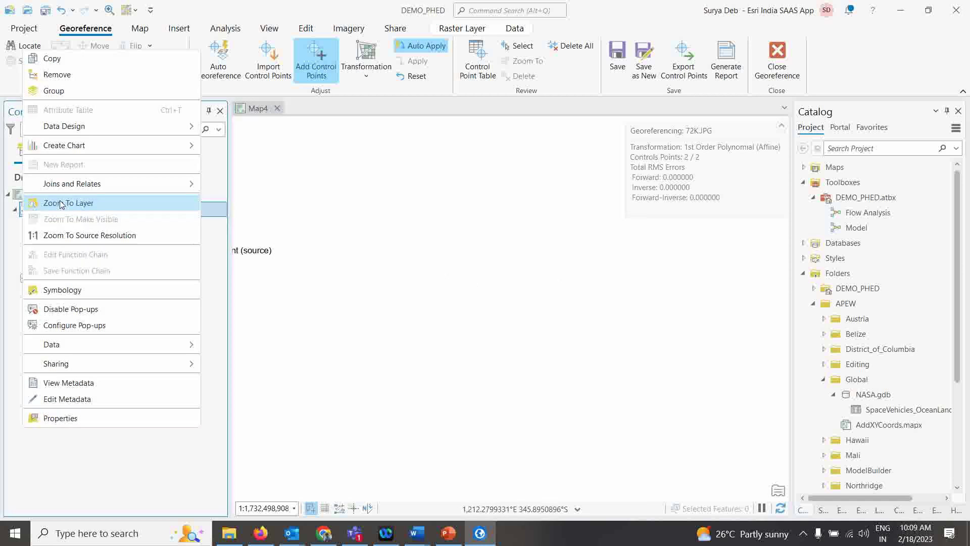
{"action": "left_click", "coordinate": [60, 204]}
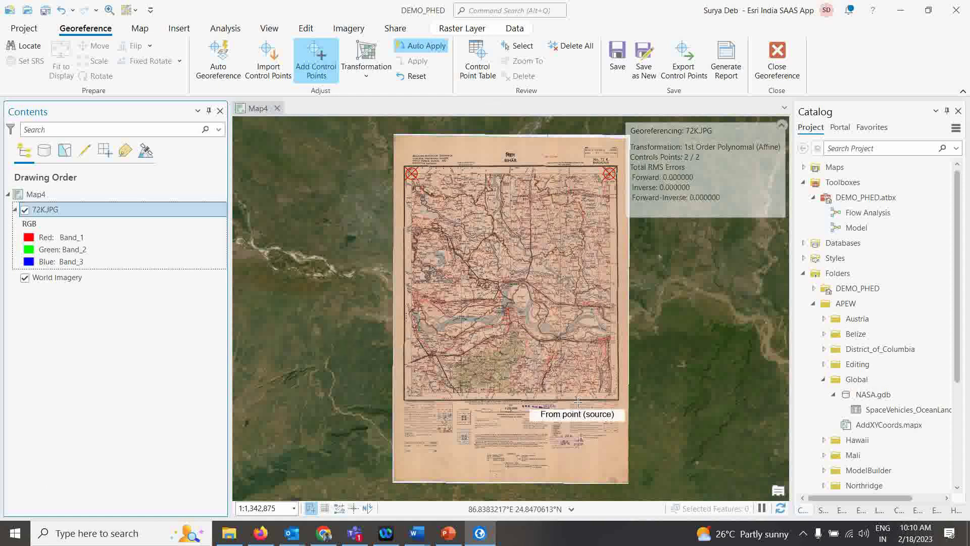
{"action": "scroll", "coordinate": [604, 405], "scroll_direction": "up", "scroll_amount": 5}
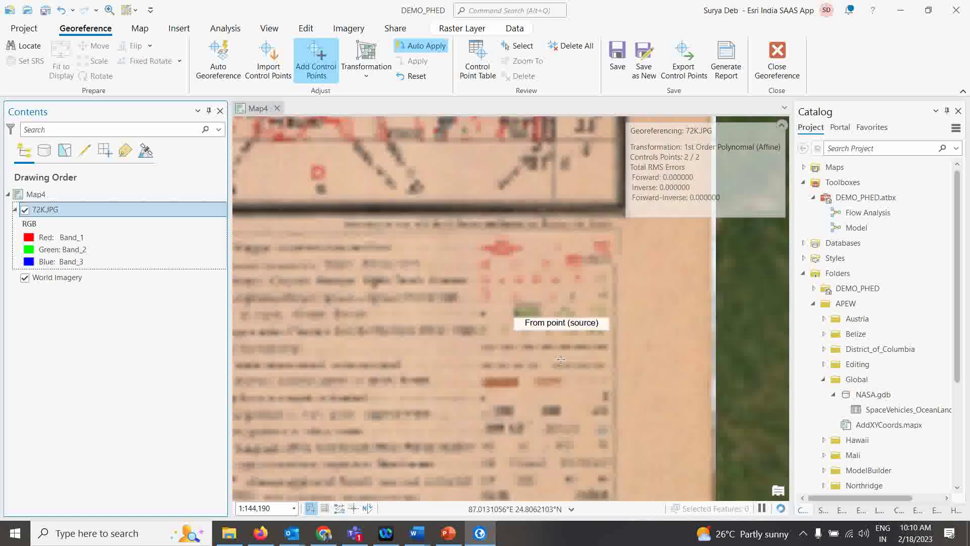
{"action": "scroll", "coordinate": [562, 277], "scroll_direction": "up", "scroll_amount": 1}
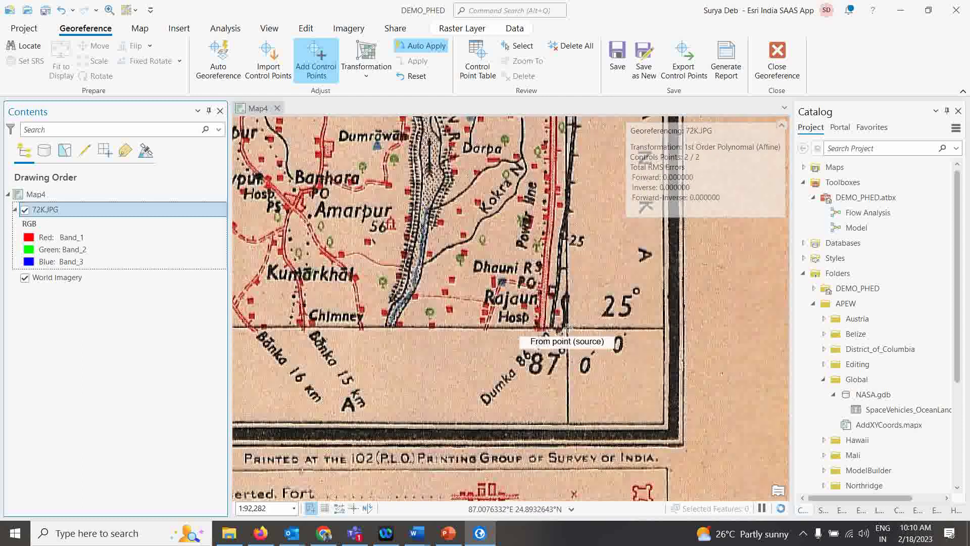
{"action": "left_click", "coordinate": [568, 328]}
Set the target coordinates of the south-east control point to X 87.0 and Y 25.00
{"action": "right_click", "coordinate": [588, 360]}
{"action": "left_click_drag", "start_coordinate": [498, 234], "coordinate": [463, 225]}
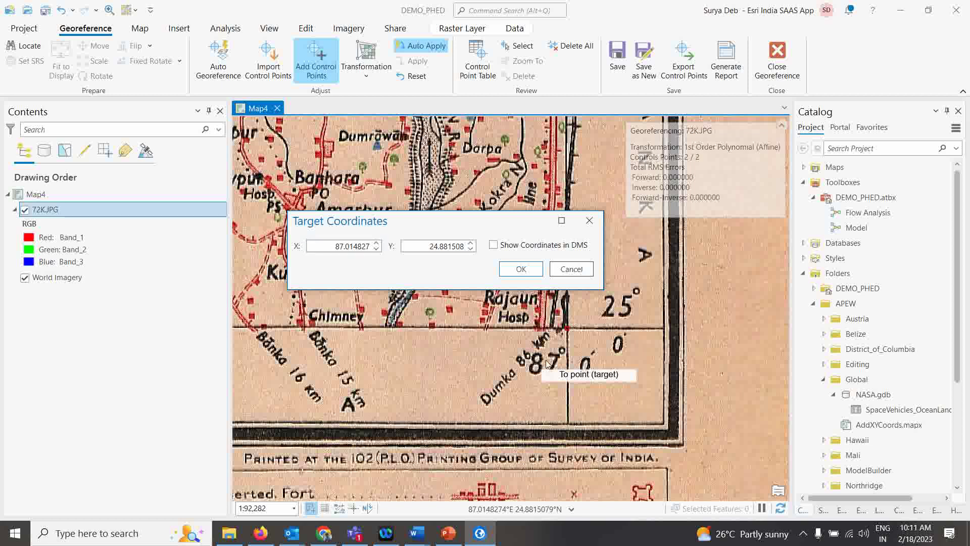
{"action": "double_click", "coordinate": [336, 247]}
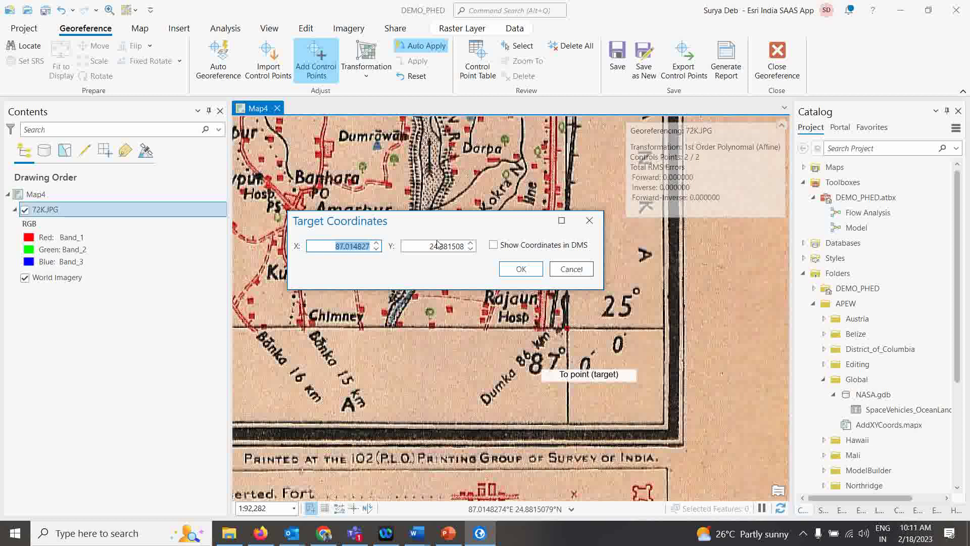
{"action": "type", "text": "87.0"}
{"action": "key", "text": "Tab"}
{"action": "type", "text": "25.0"}
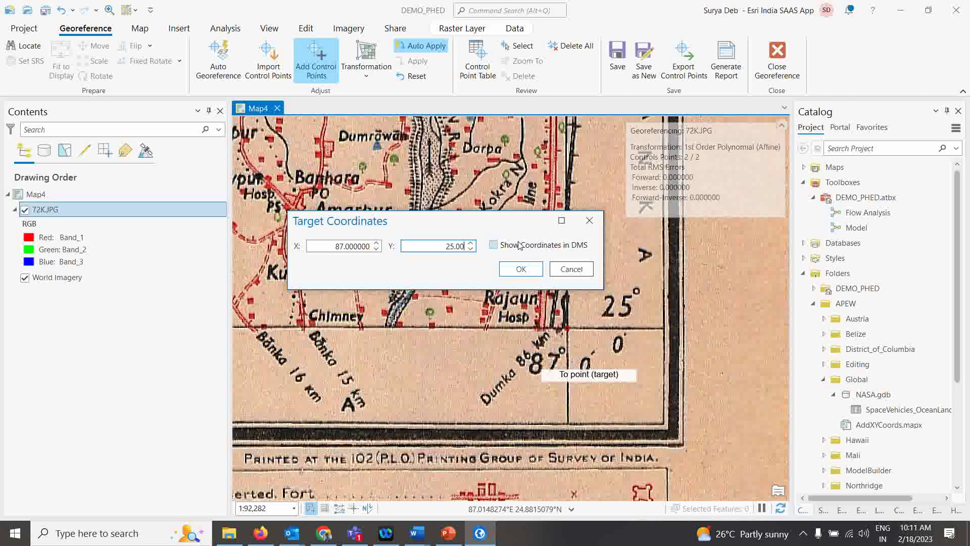
{"action": "left_click", "coordinate": [521, 269]}
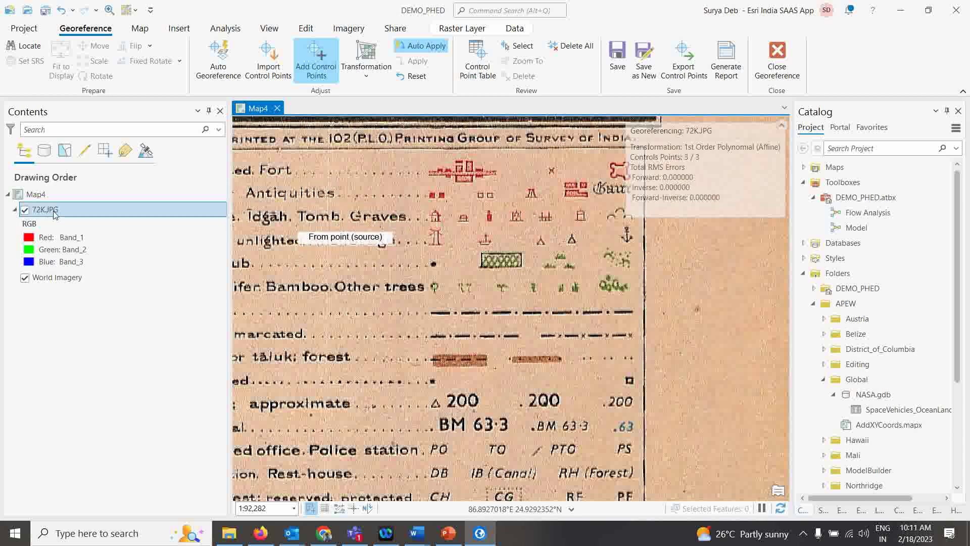
Add a control point at the toposheet's south-west grid corner with target coordinates X 86 and Y 25.00
{"action": "right_click", "coordinate": [39, 210]}
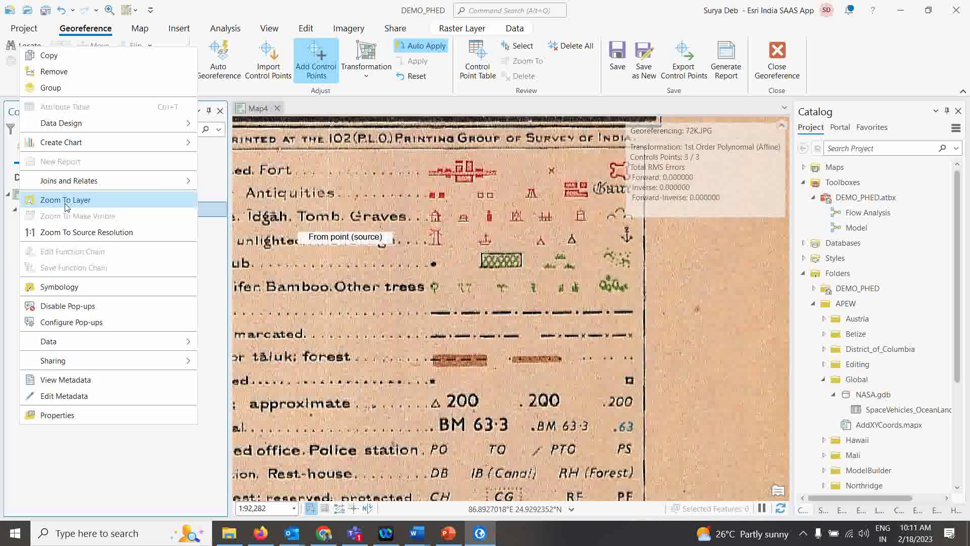
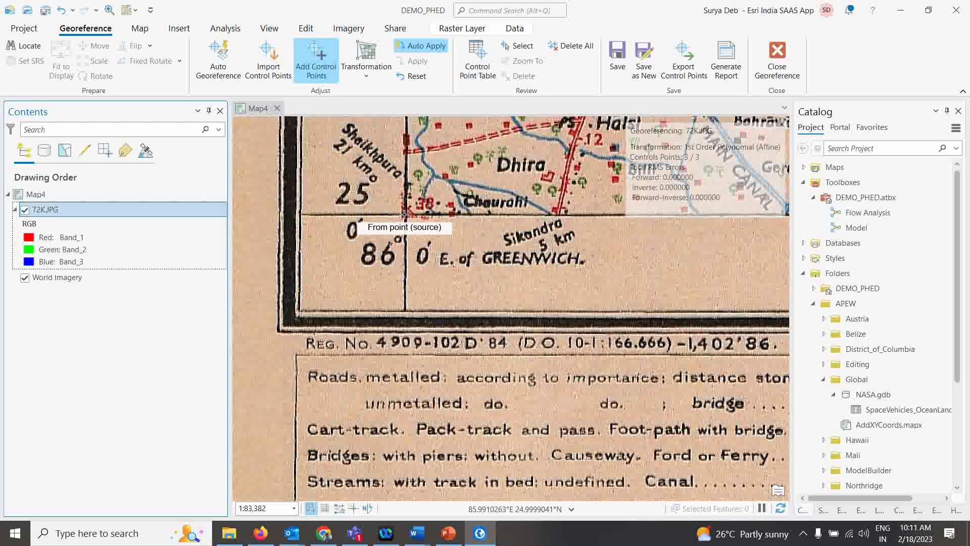
{"action": "left_click", "coordinate": [406, 215]}
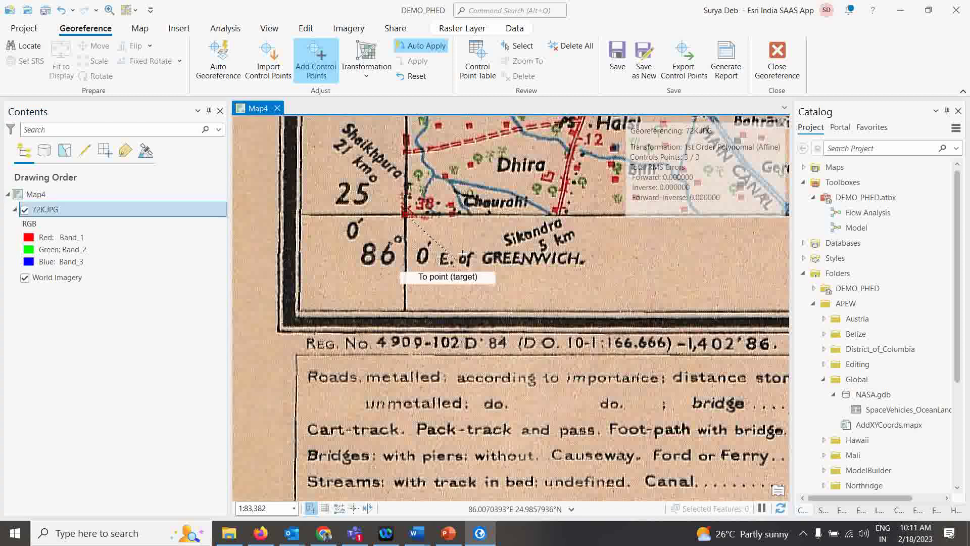
{"action": "right_click", "coordinate": [473, 248]}
{"action": "left_click_drag", "start_coordinate": [484, 230], "coordinate": [585, 145]}
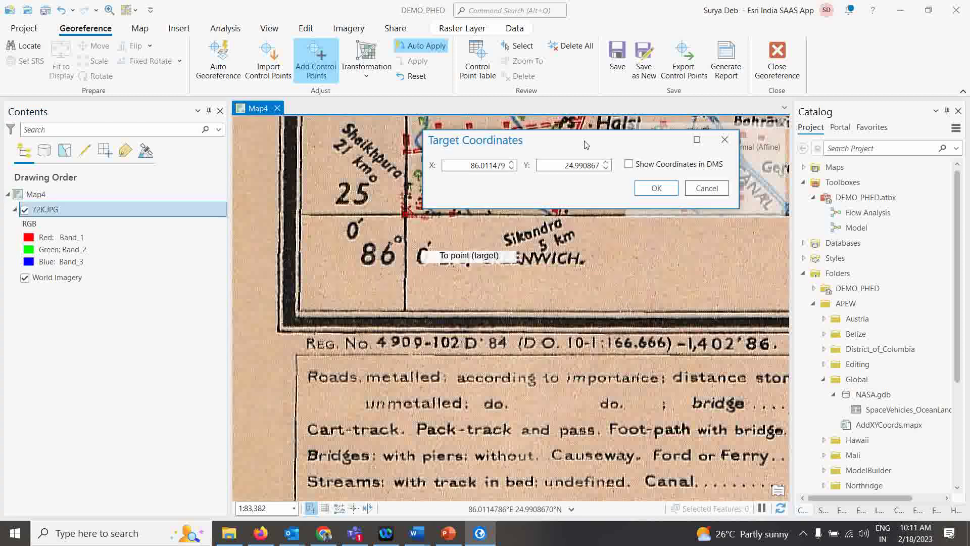
{"action": "double_click", "coordinate": [467, 168]}
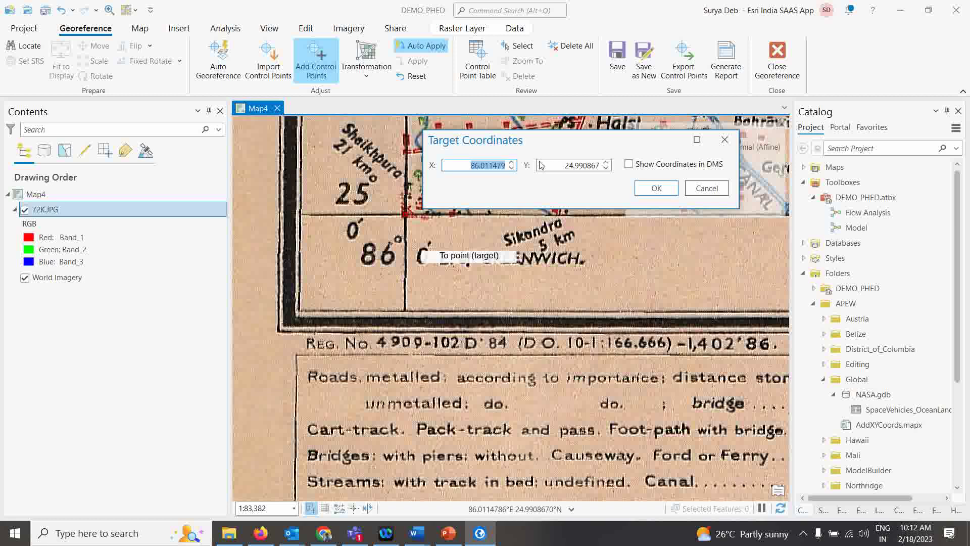
{"action": "type", "text": "86"}
{"action": "key", "text": "Tab"}
{"action": "type", "text": "25."}
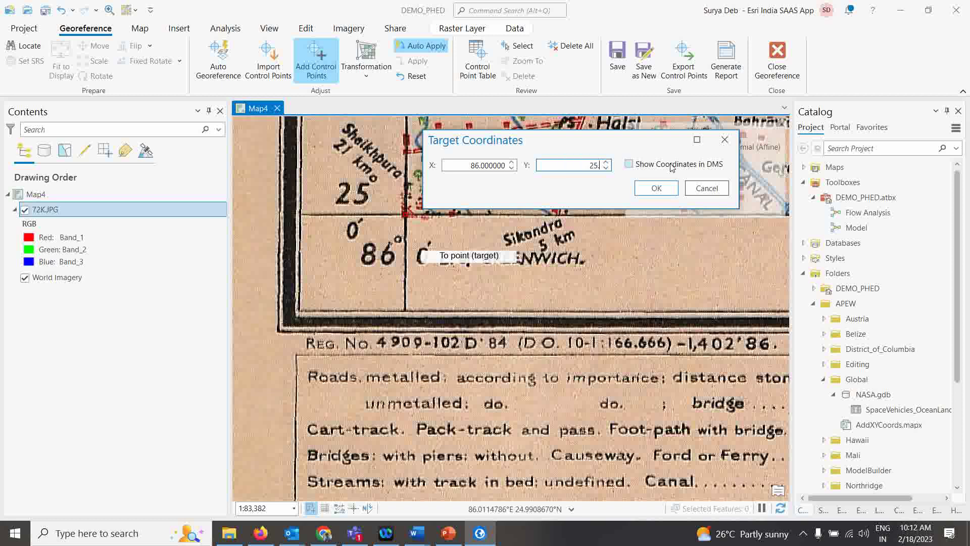
{"action": "type", "text": "00"}
{"action": "left_click", "coordinate": [656, 188]}
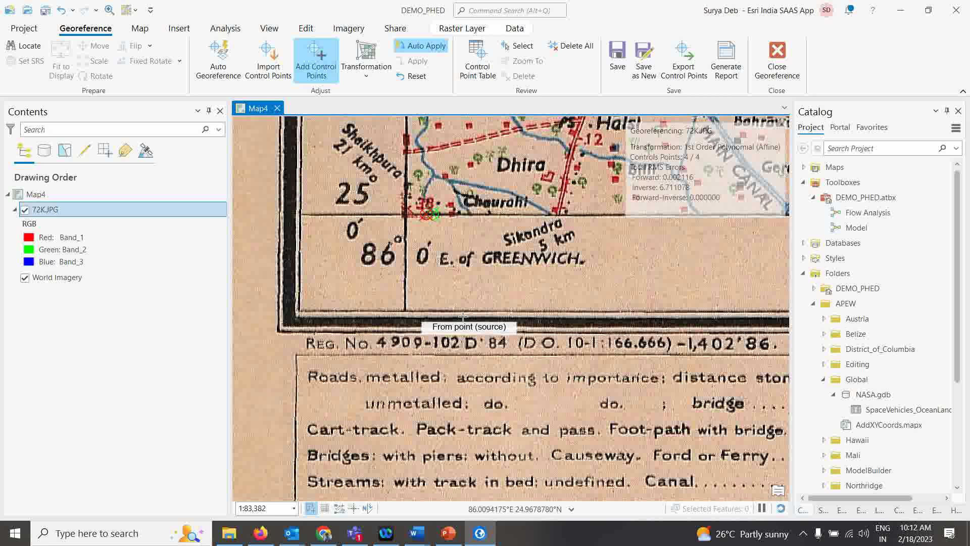
Examine the four control points' map coordinates and residuals in the control point table, highlighting link 1
{"action": "scroll", "coordinate": [486, 309], "scroll_direction": "down", "scroll_amount": 3}
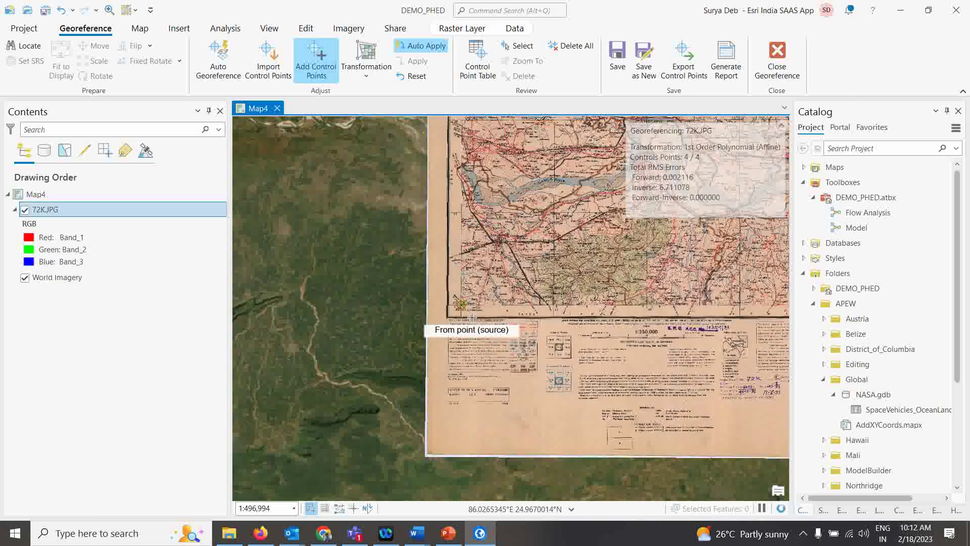
{"action": "scroll", "coordinate": [441, 314], "scroll_direction": "up", "scroll_amount": 2}
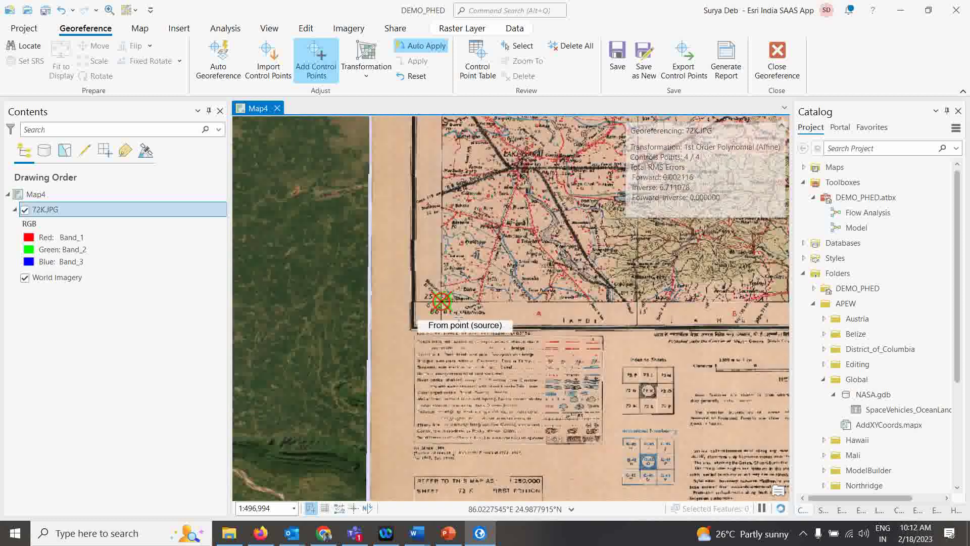
{"action": "scroll", "coordinate": [429, 305], "scroll_direction": "down", "scroll_amount": 4}
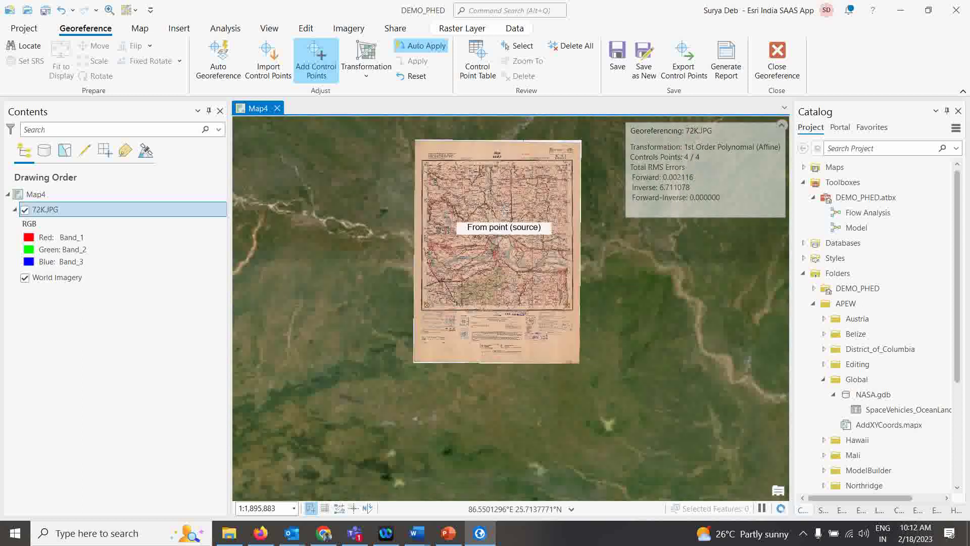
{"action": "scroll", "coordinate": [482, 223], "scroll_direction": "up", "scroll_amount": 1}
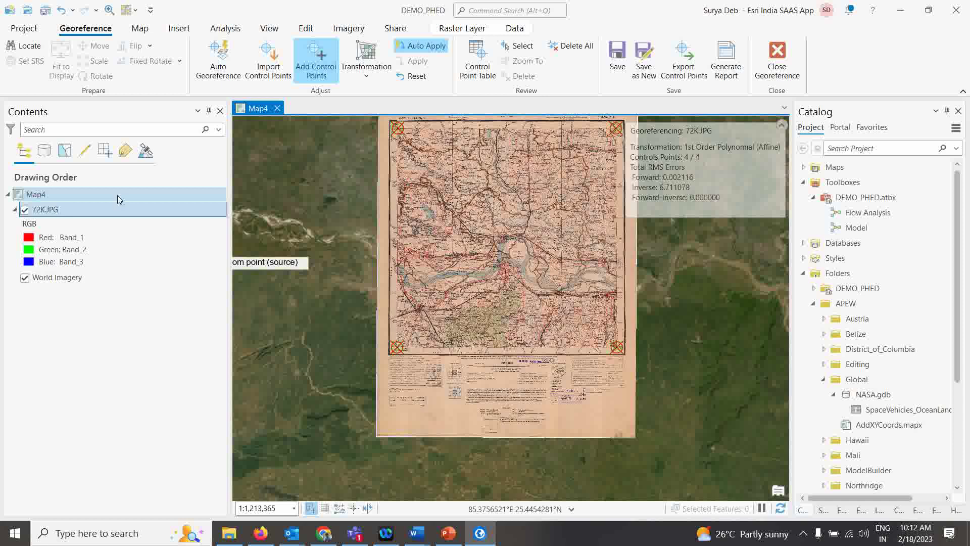
{"action": "left_click", "coordinate": [475, 74]}
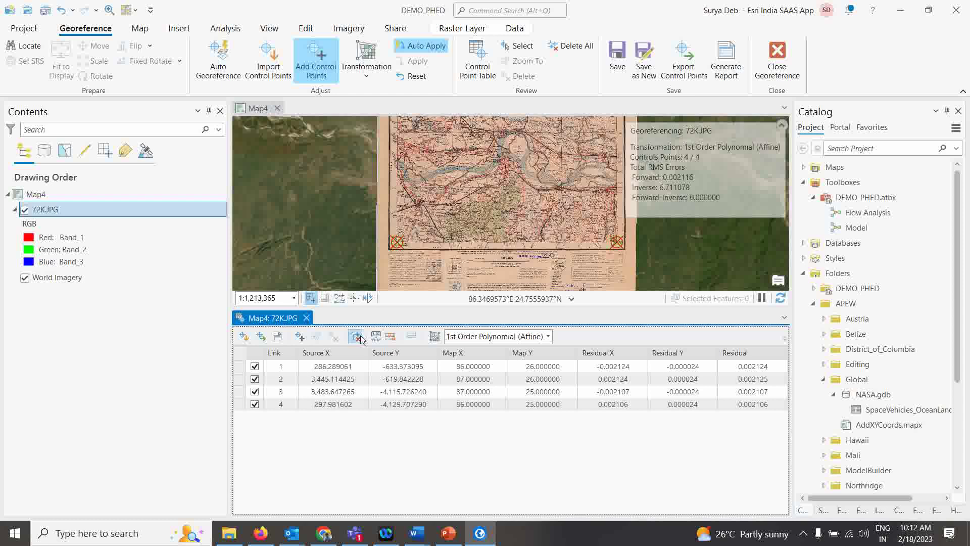
{"action": "left_click", "coordinate": [238, 366]}
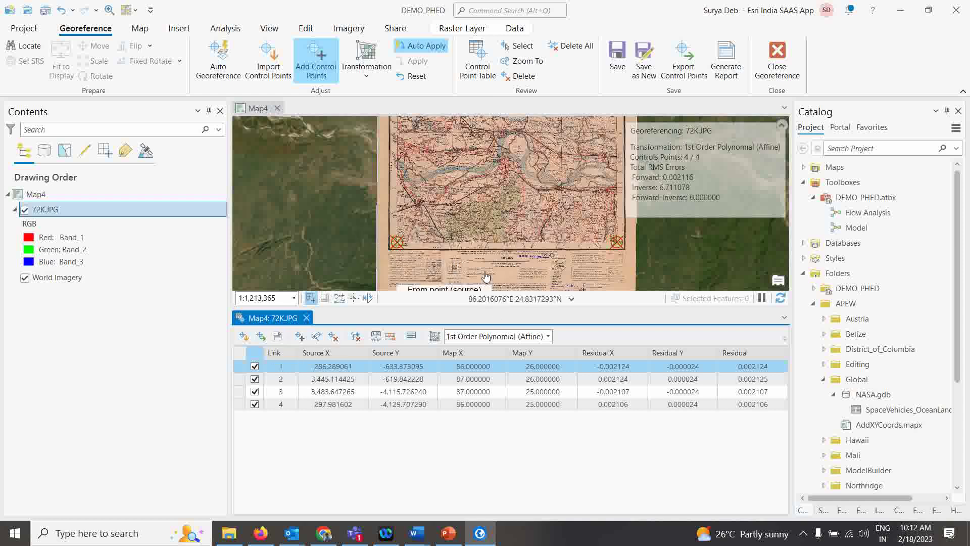
{"action": "left_click", "coordinate": [306, 318]}
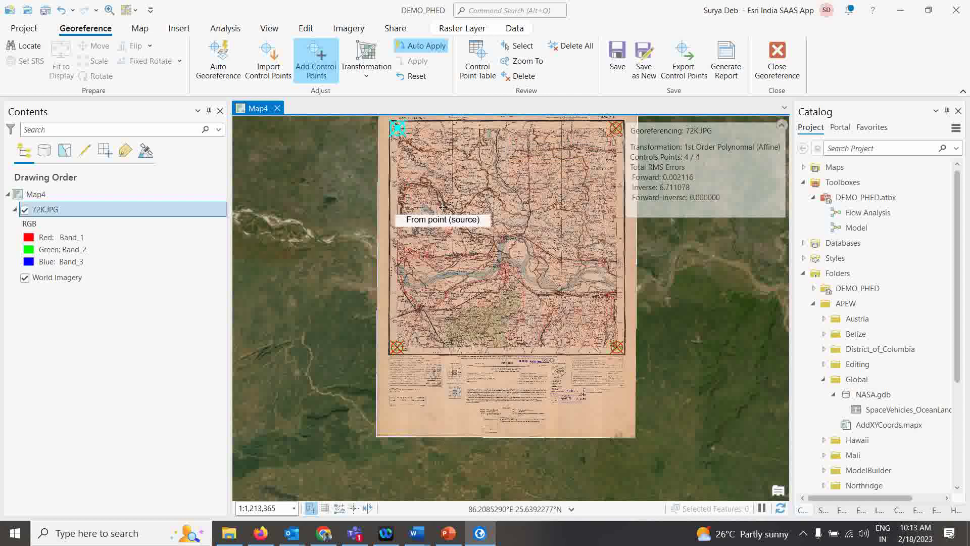
Review the control point table again with its links sorted by Source X in descending order
{"action": "left_click", "coordinate": [147, 30]}
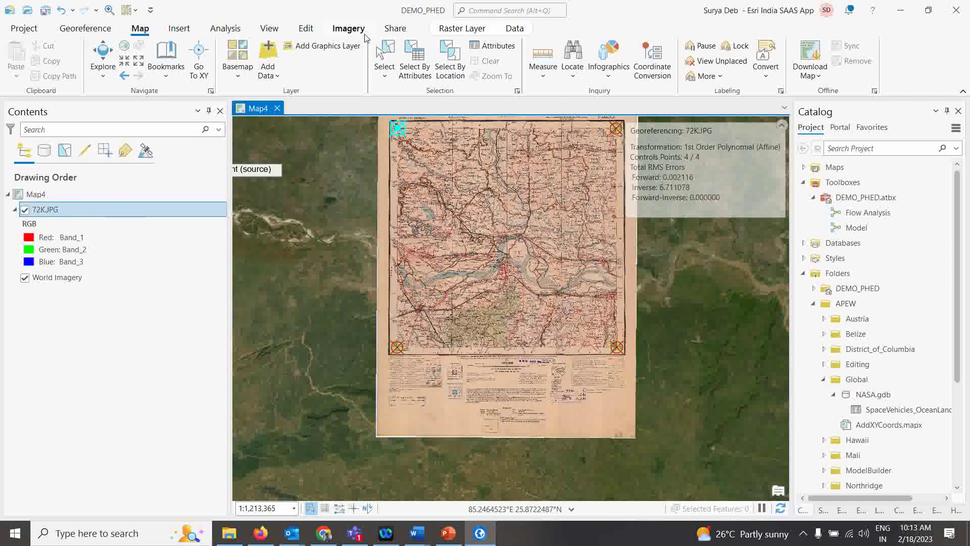
{"action": "left_click", "coordinate": [85, 29]}
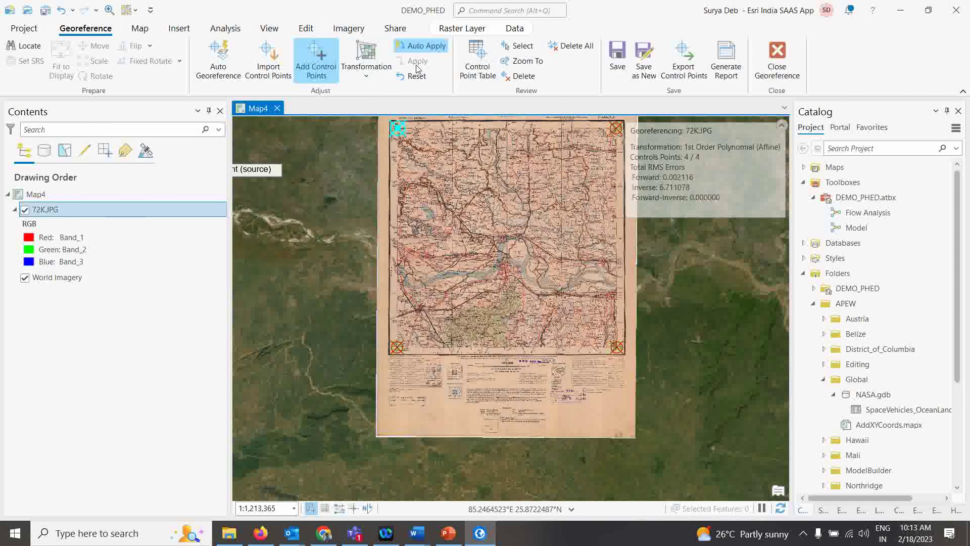
{"action": "left_click", "coordinate": [475, 56]}
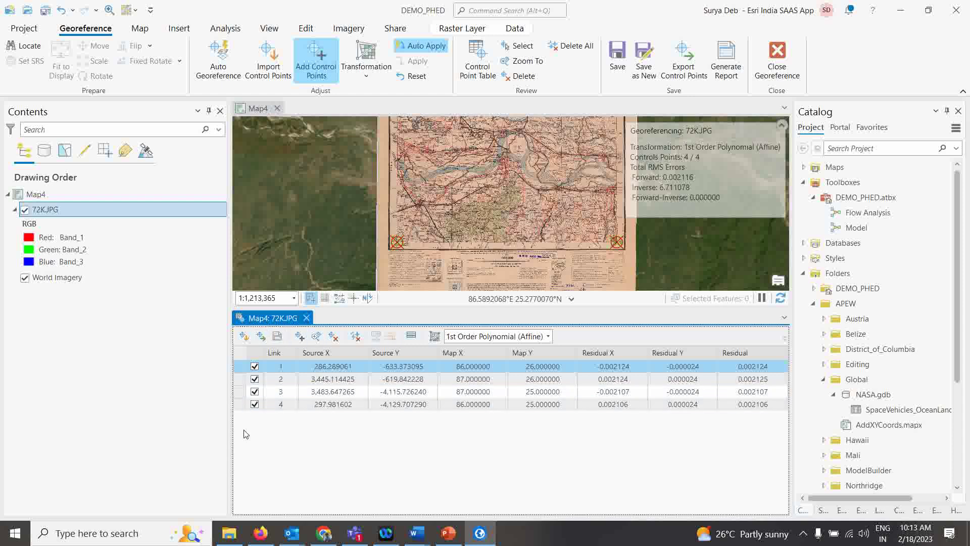
{"action": "left_click", "coordinate": [330, 352]}
{"action": "left_click", "coordinate": [319, 353]}
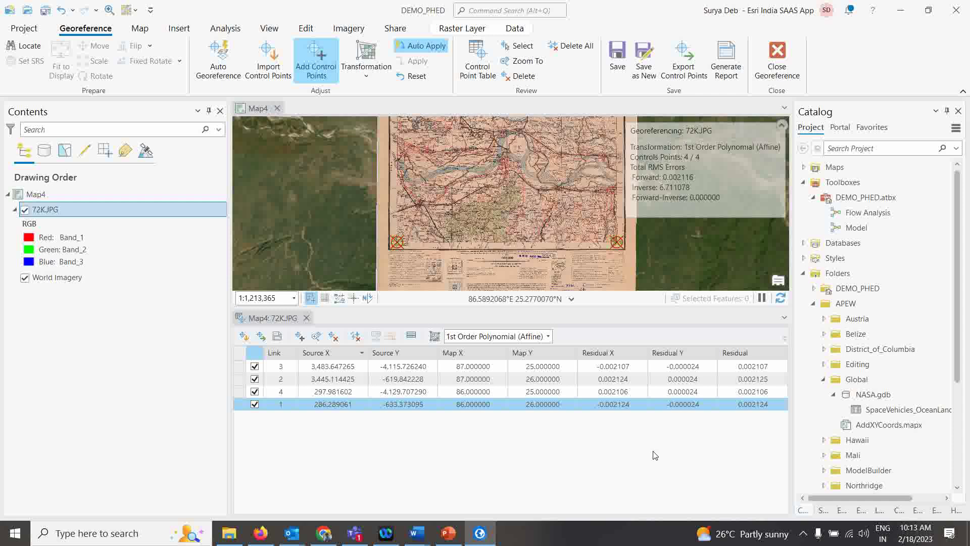
{"action": "left_click", "coordinate": [306, 318]}
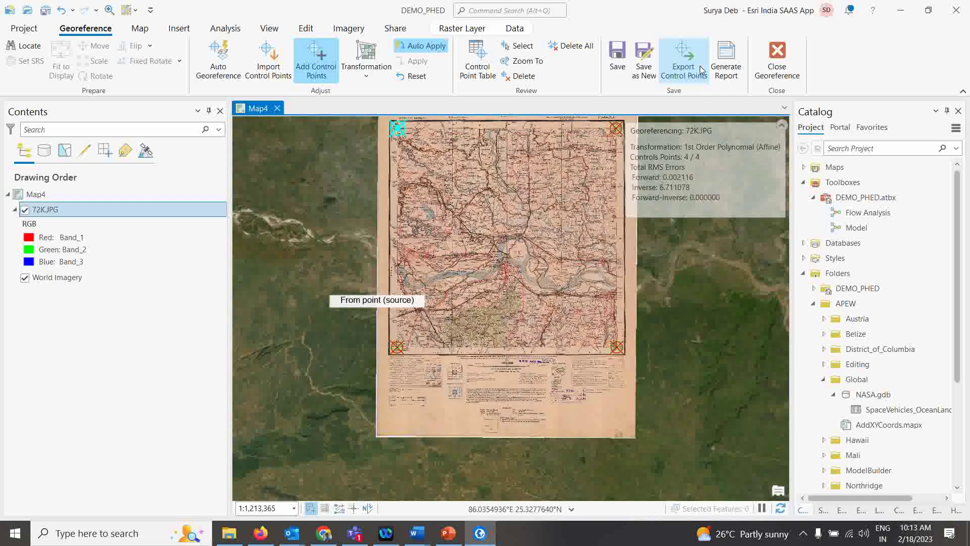
Save the georeferencing of 72K.JPG and check the spatial reference in the layer's source properties
{"action": "left_click", "coordinate": [617, 65]}
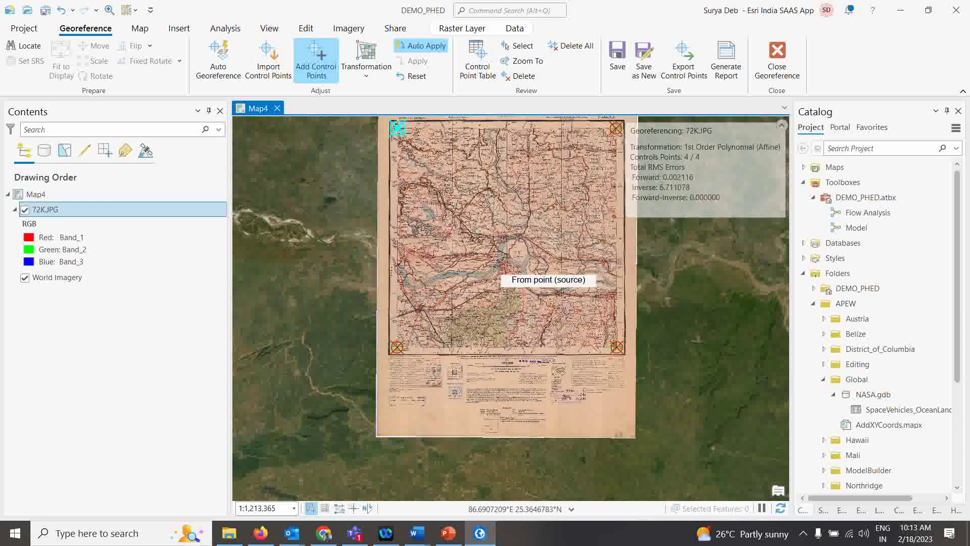
{"action": "left_click", "coordinate": [617, 57]}
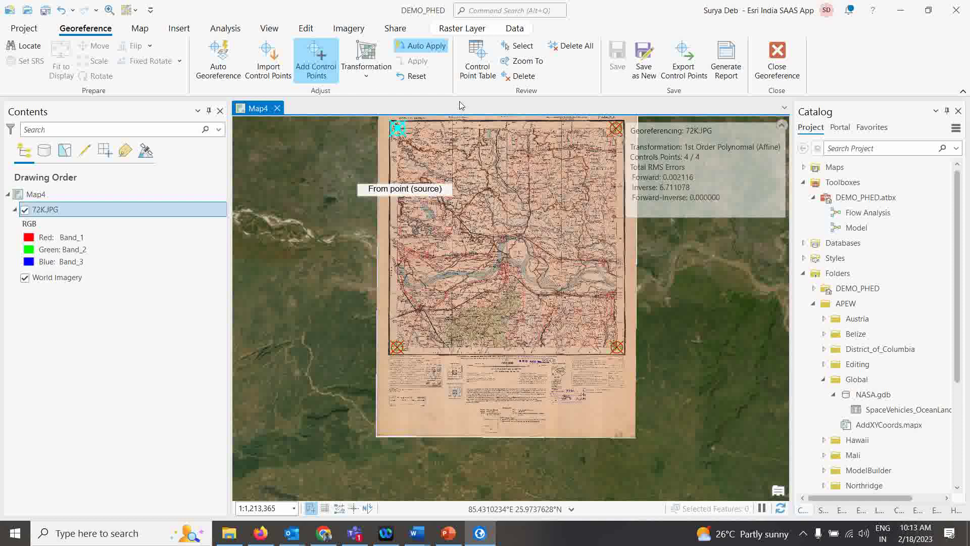
{"action": "right_click", "coordinate": [45, 212]}
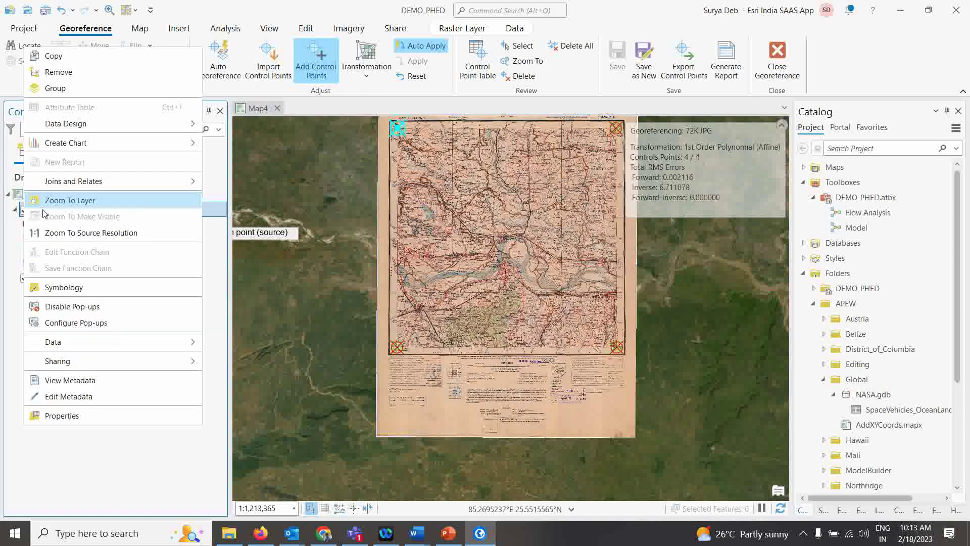
{"action": "left_click", "coordinate": [71, 417]}
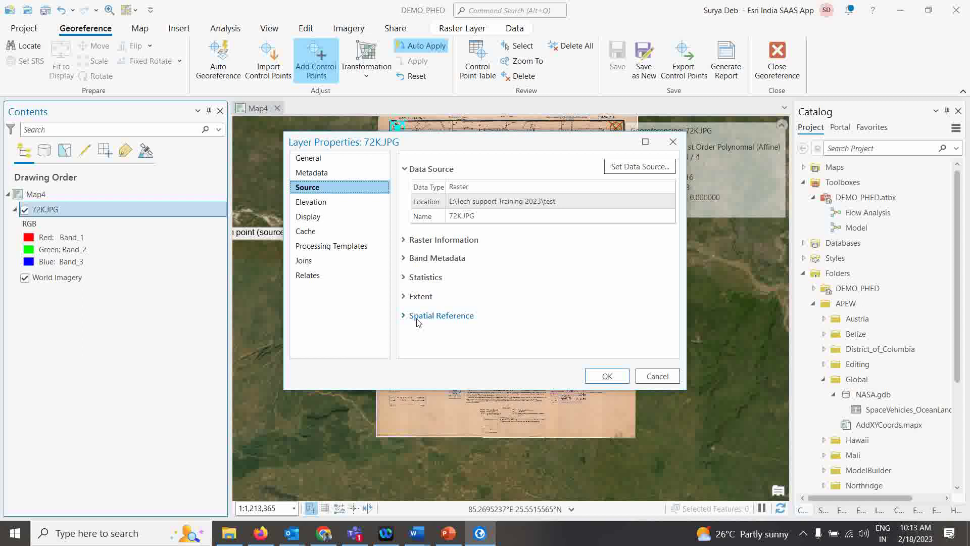
{"action": "left_click", "coordinate": [422, 315]}
{"action": "scroll", "coordinate": [533, 322], "scroll_direction": "down", "scroll_amount": 3}
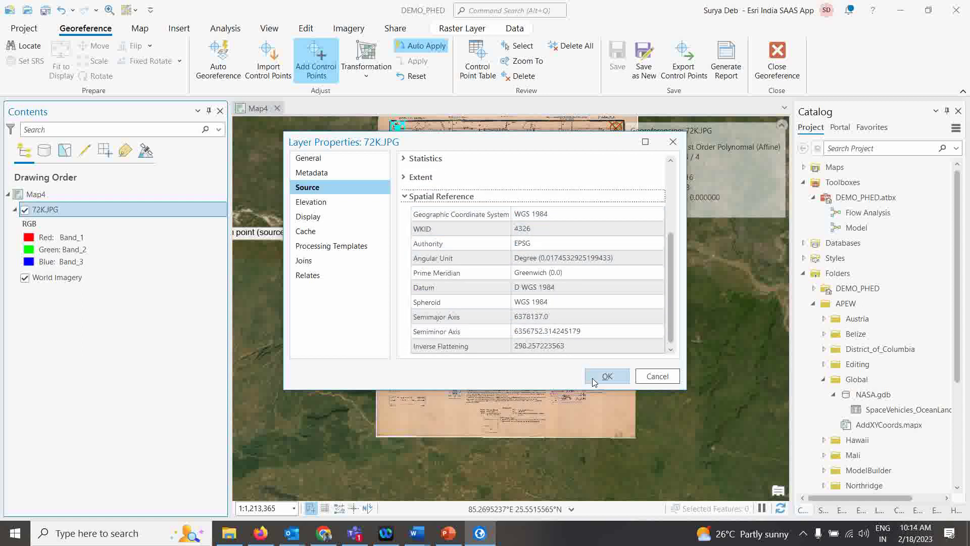
{"action": "left_click", "coordinate": [673, 141]}
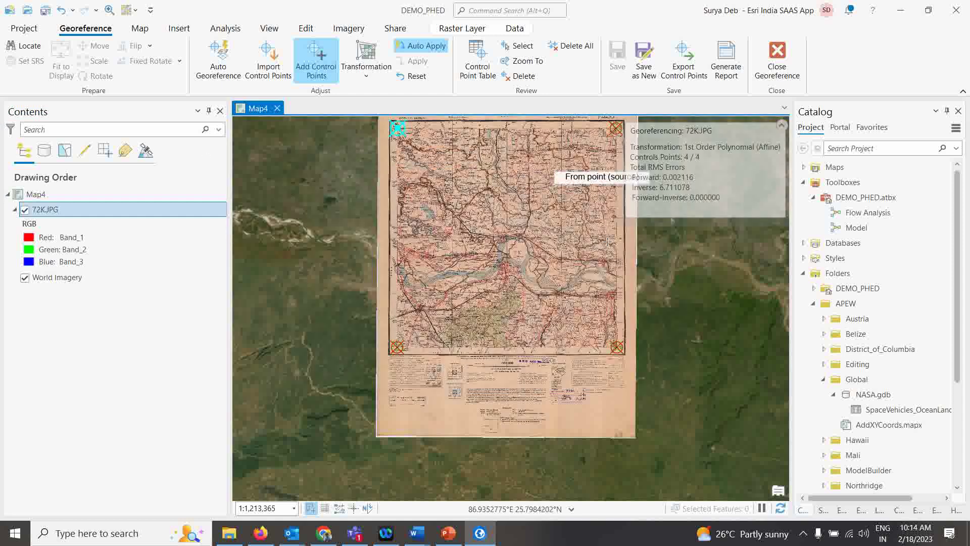
Close the georeferencing session and inspect how the toposheet sits on the World Imagery basemap
{"action": "left_click", "coordinate": [778, 56]}
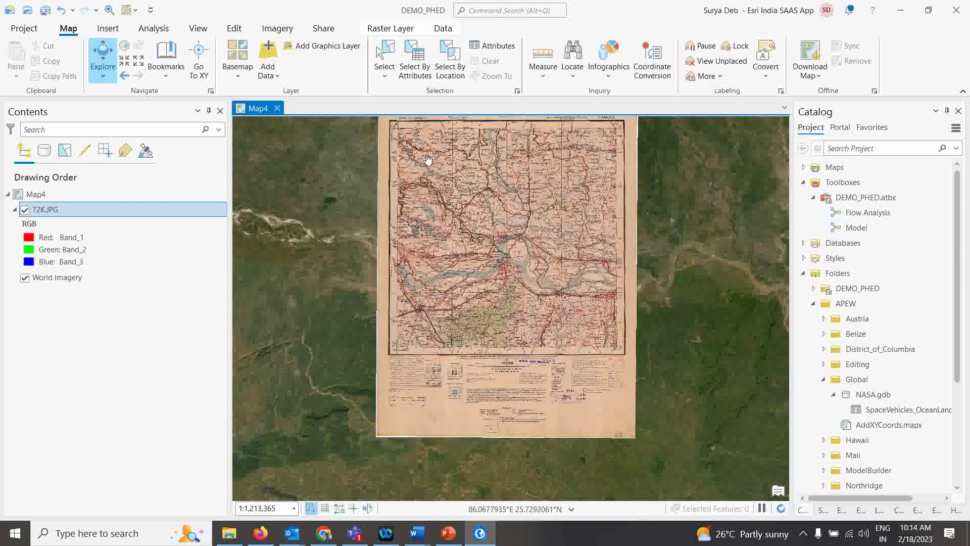
{"action": "scroll", "coordinate": [510, 343], "scroll_direction": "up", "scroll_amount": 3}
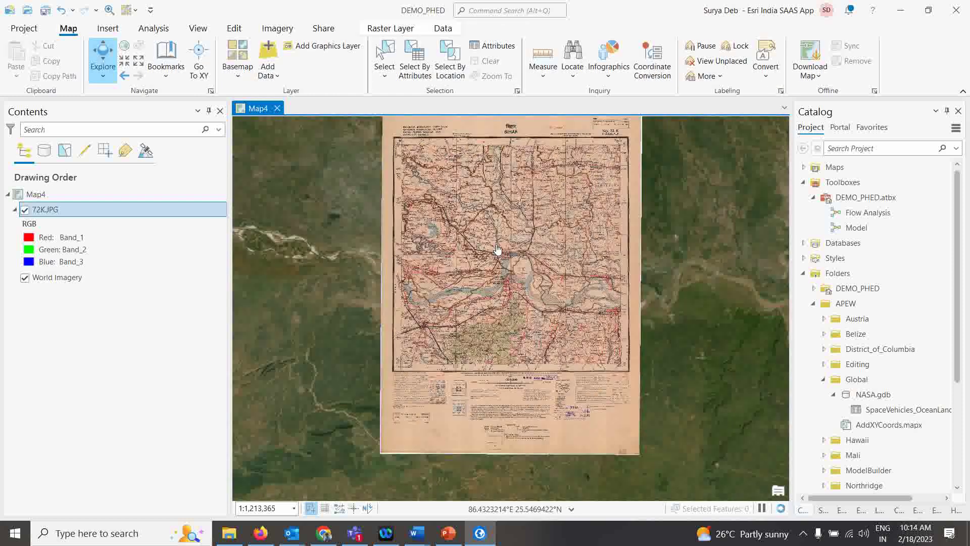
{"action": "scroll", "coordinate": [460, 324], "scroll_direction": "up", "scroll_amount": 2}
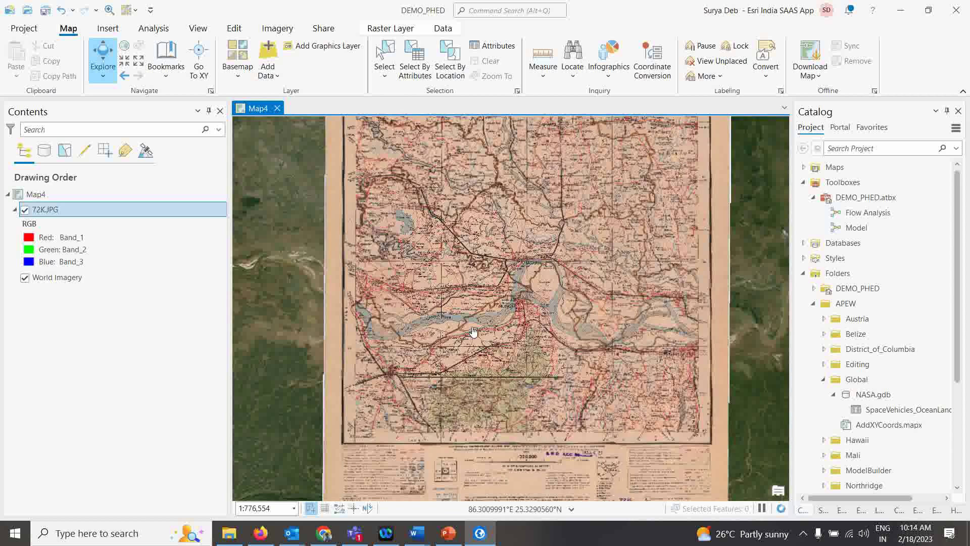
{"action": "scroll", "coordinate": [472, 331], "scroll_direction": "down", "scroll_amount": 2}
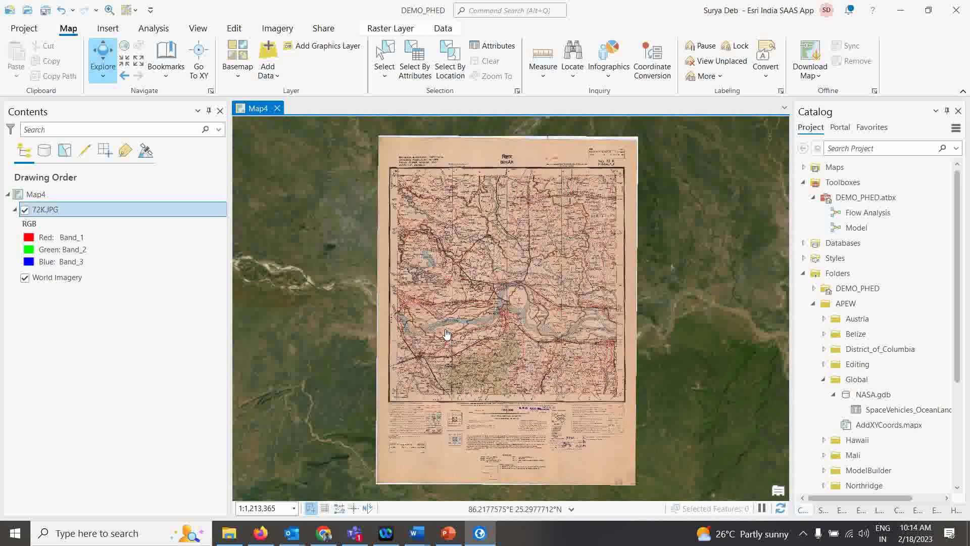
{"action": "left_click_drag", "start_coordinate": [518, 296], "coordinate": [503, 289]}
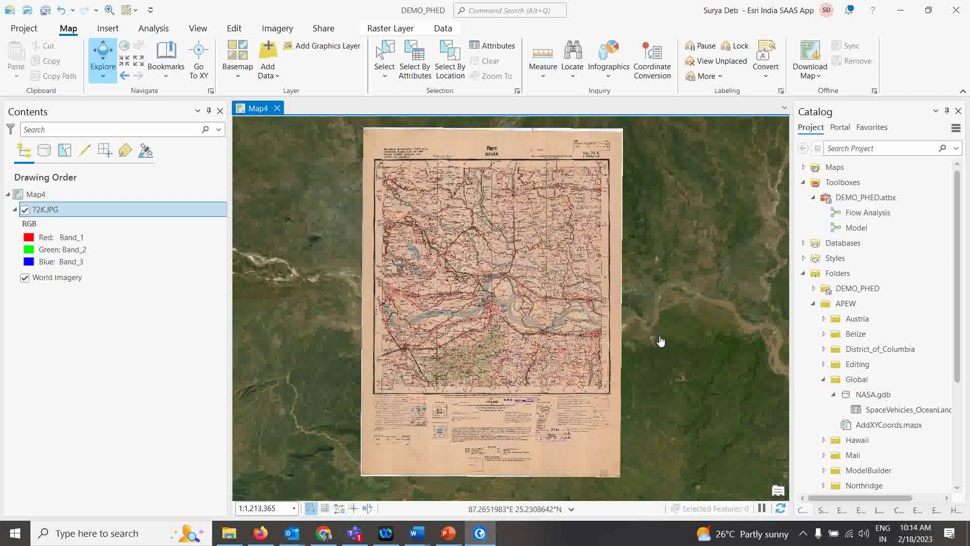
{"action": "scroll", "coordinate": [504, 428], "scroll_direction": "up", "scroll_amount": 2}
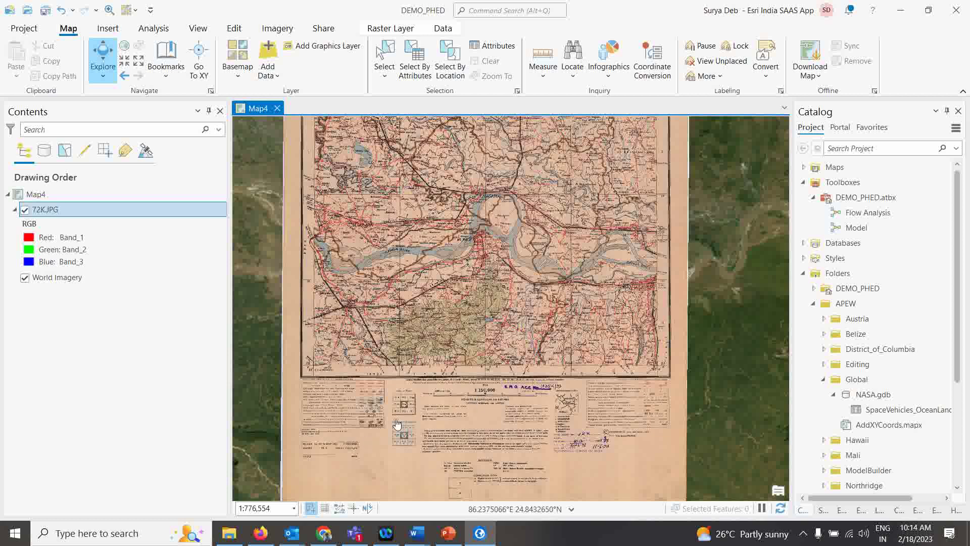
{"action": "scroll", "coordinate": [351, 347], "scroll_direction": "down", "scroll_amount": 2}
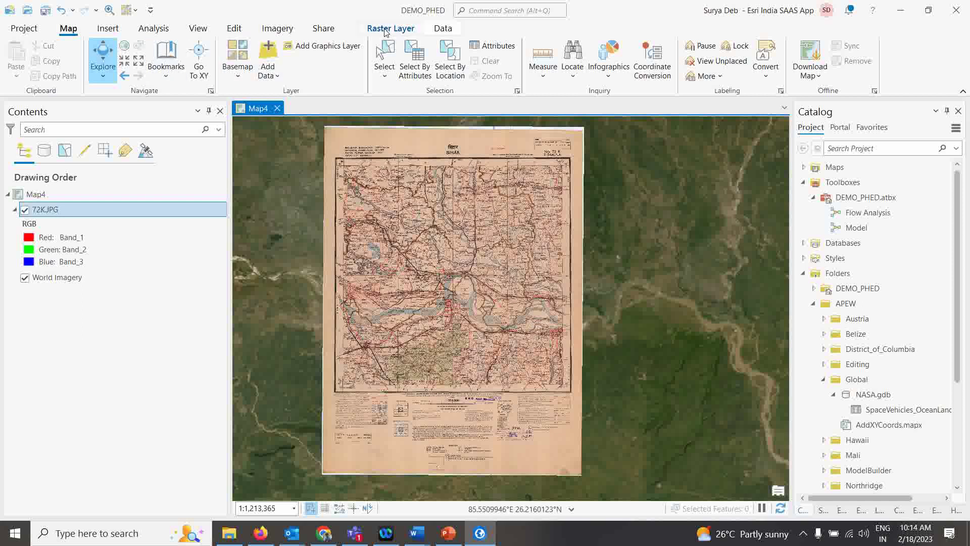
Set the 72K.JPG layer's transparency to 68.4% and compare its rivers with the imagery underneath
{"action": "left_click", "coordinate": [386, 31]}
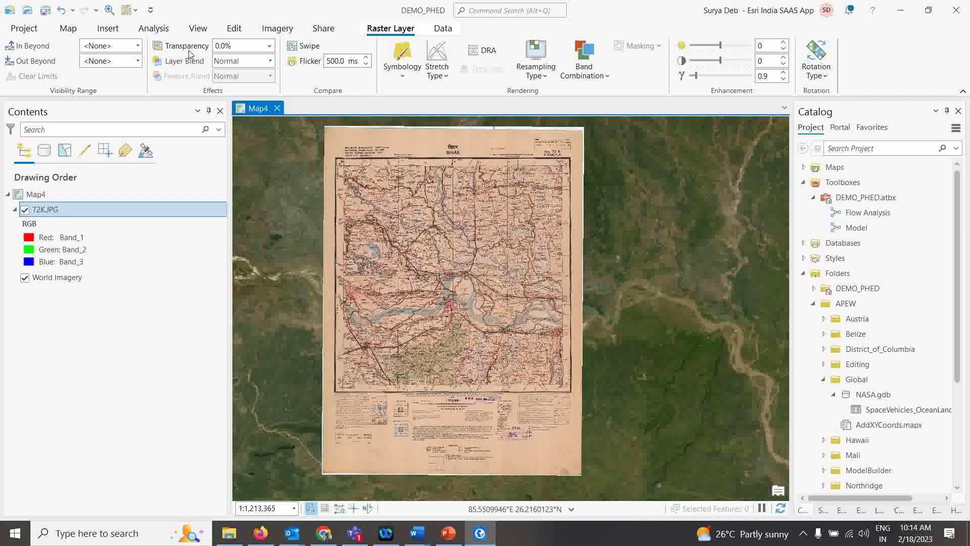
{"action": "left_click", "coordinate": [271, 46]}
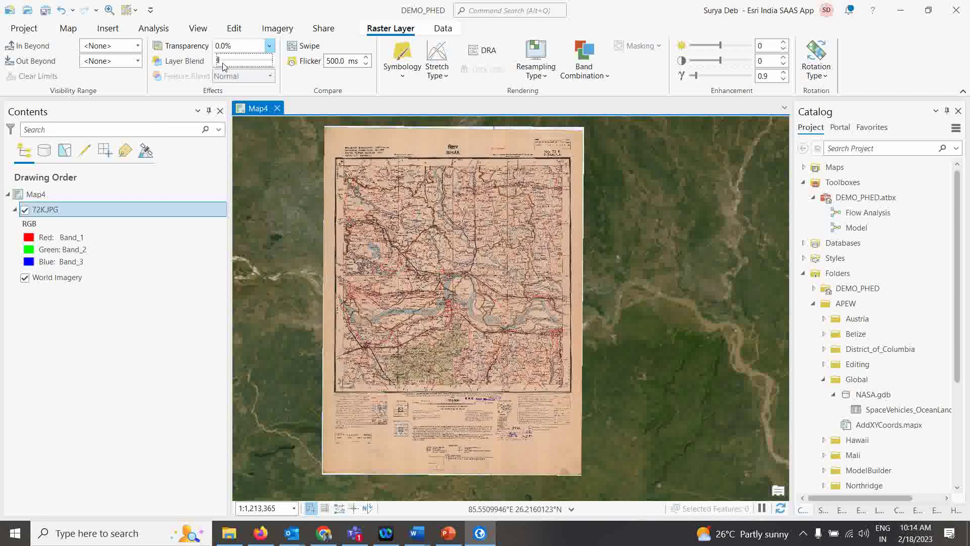
{"action": "left_click_drag", "start_coordinate": [220, 62], "coordinate": [254, 66]}
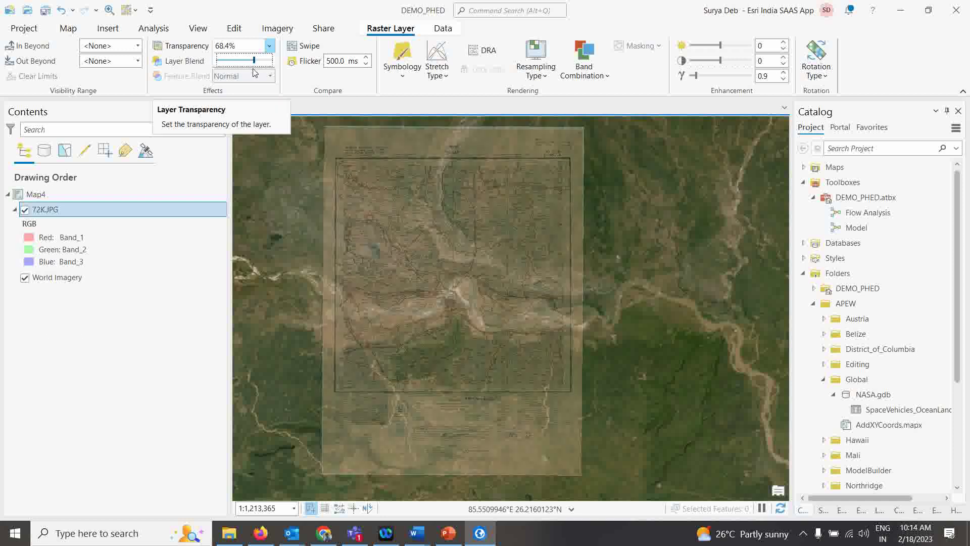
{"action": "scroll", "coordinate": [459, 322], "scroll_direction": "up", "scroll_amount": 2}
{"action": "scroll", "coordinate": [459, 321], "scroll_direction": "up", "scroll_amount": 1}
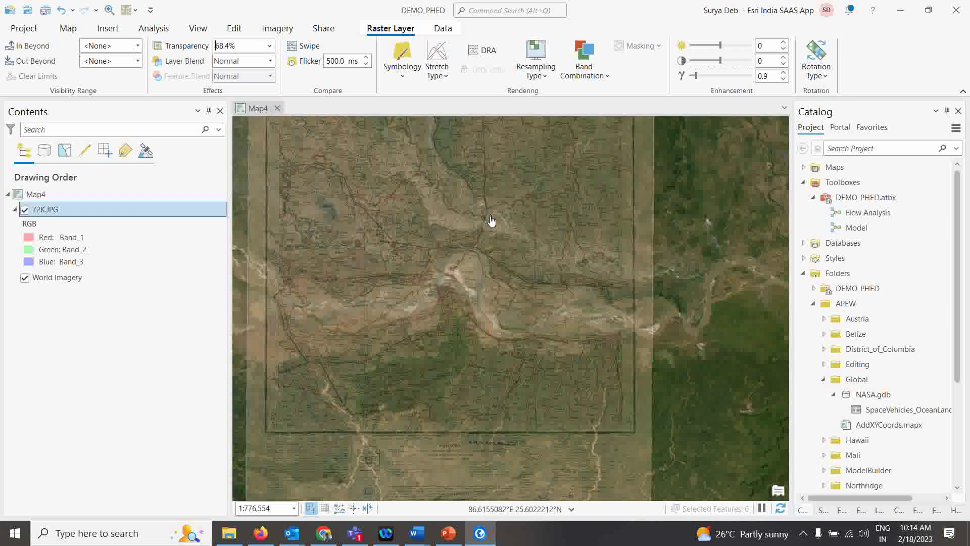
Change the map's basemap to Imagery Hybrid
{"action": "left_click", "coordinate": [70, 29]}
{"action": "left_click", "coordinate": [238, 64]}
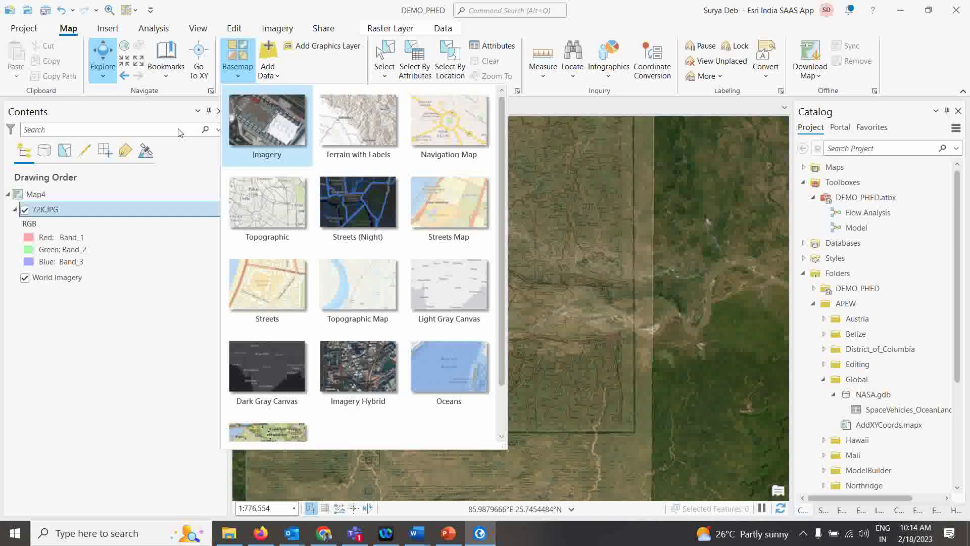
{"action": "left_click", "coordinate": [356, 378]}
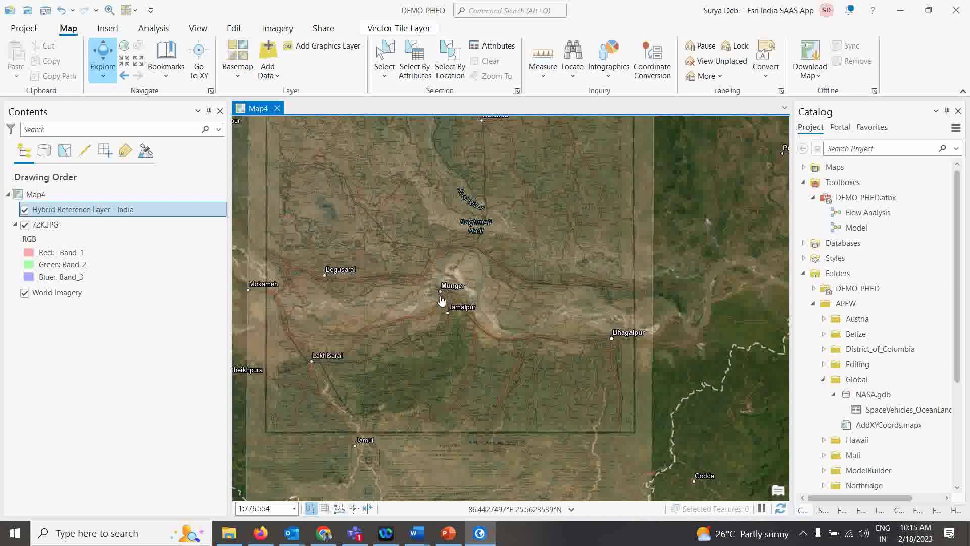
Turn off the 72K.JPG layer to compare the toposheet with the basemap around Munger and Jamalpur
{"action": "scroll", "coordinate": [454, 303], "scroll_direction": "up", "scroll_amount": 1}
{"action": "scroll", "coordinate": [455, 303], "scroll_direction": "up", "scroll_amount": 2}
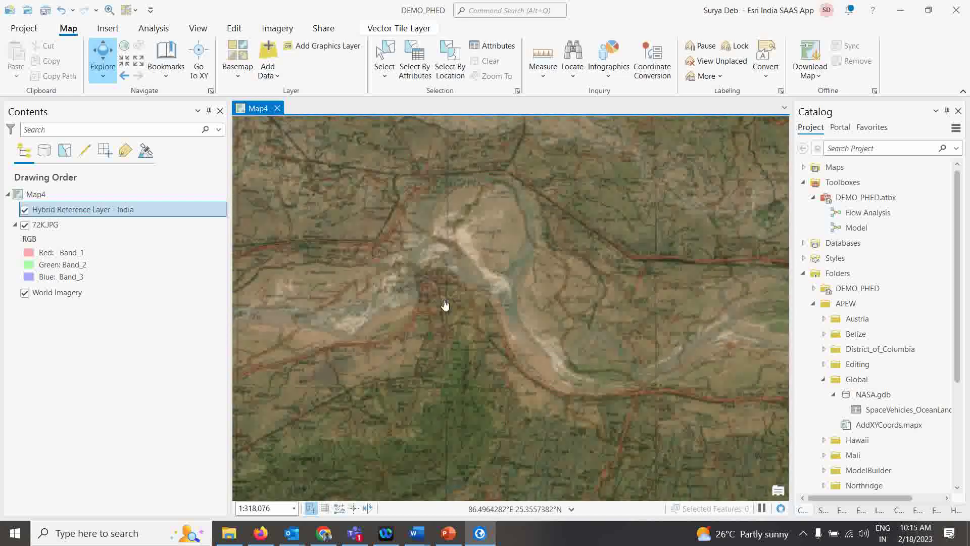
{"action": "left_click_drag", "start_coordinate": [444, 304], "coordinate": [459, 266]}
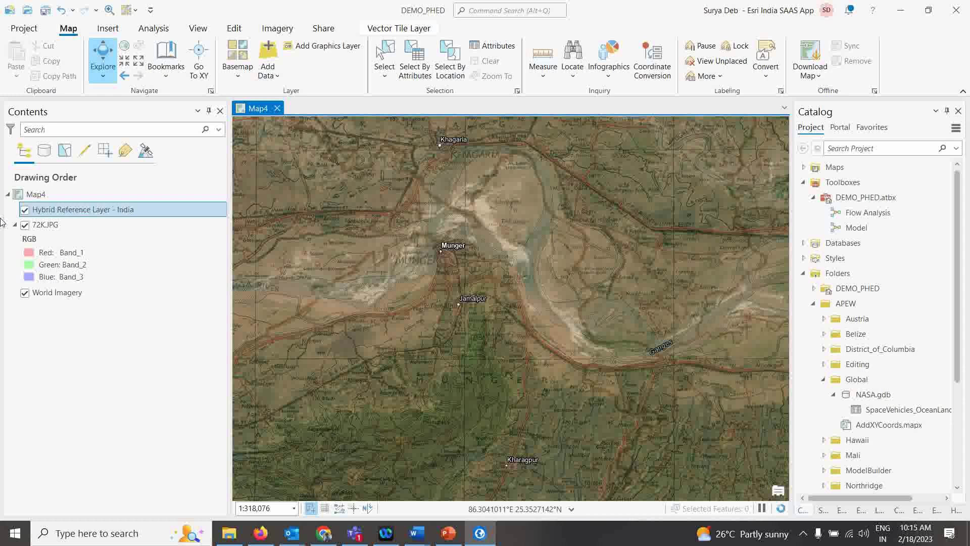
{"action": "left_click", "coordinate": [29, 227], "text": "ctrl"}
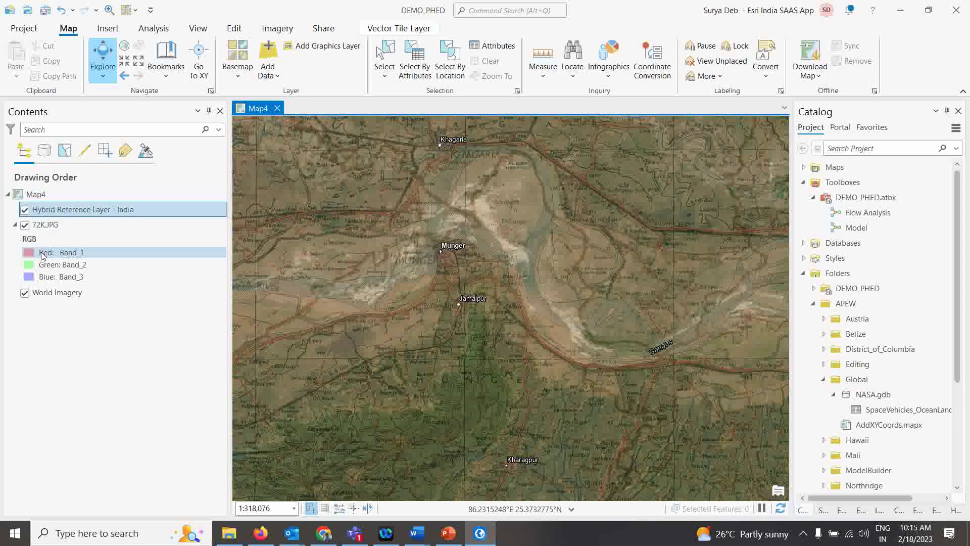
{"action": "left_click", "coordinate": [25, 226]}
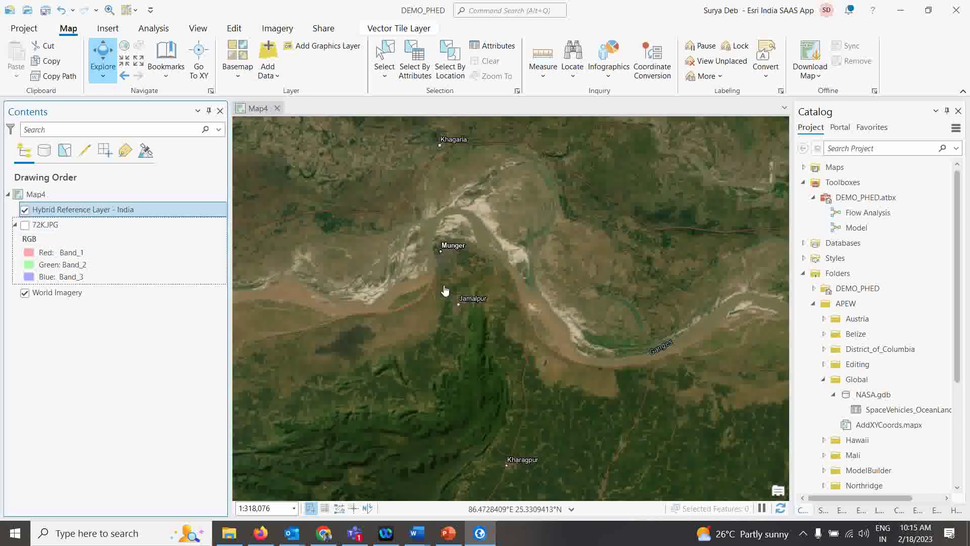
Turn the 72K.JPG layer back on and hide the Hybrid Reference Layer - India
{"action": "scroll", "coordinate": [444, 237], "scroll_direction": "up", "scroll_amount": 1}
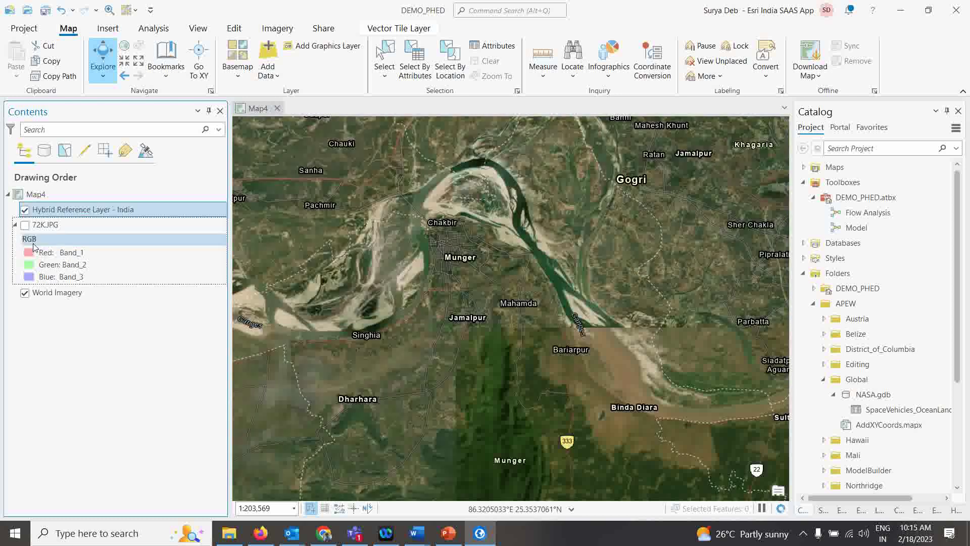
{"action": "left_click", "coordinate": [25, 225]}
{"action": "scroll", "coordinate": [381, 346], "scroll_direction": "down", "scroll_amount": 3}
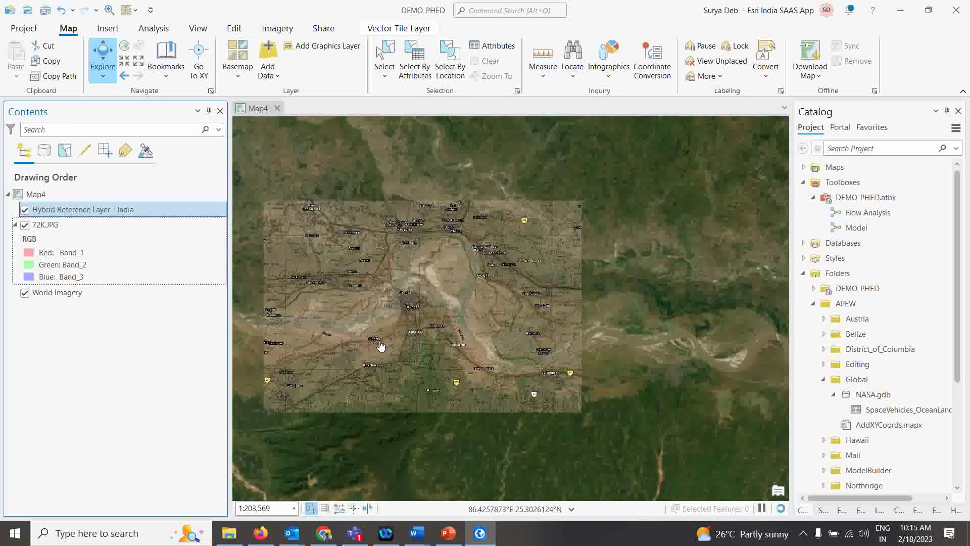
{"action": "left_click", "coordinate": [24, 212]}
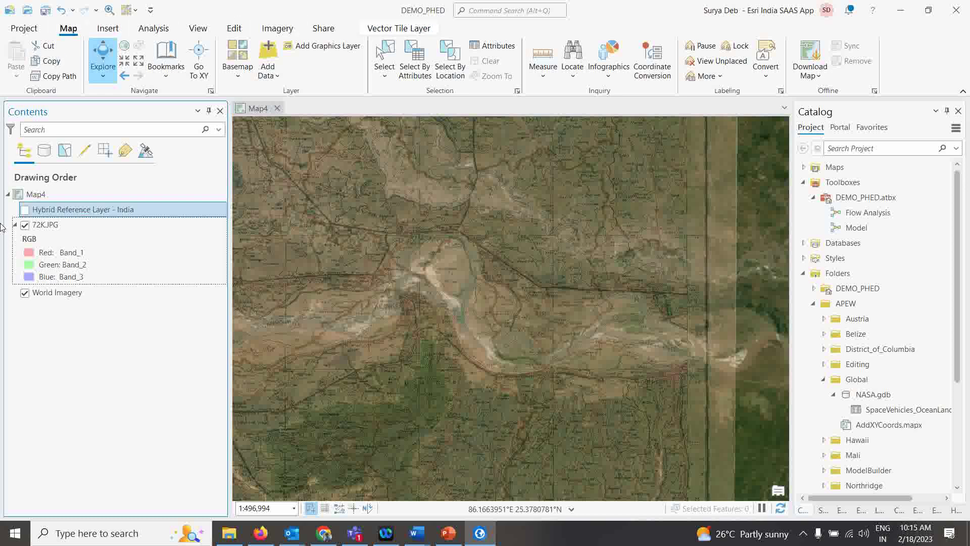
Set the 72K.JPG layer's transparency to 0.0%
{"action": "left_click", "coordinate": [53, 225]}
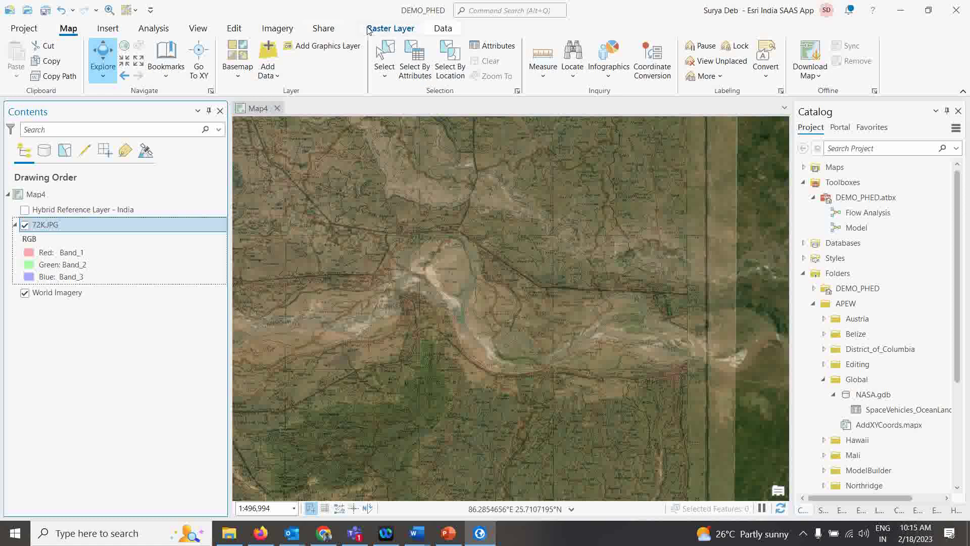
{"action": "left_click", "coordinate": [390, 29]}
{"action": "left_click", "coordinate": [271, 48]}
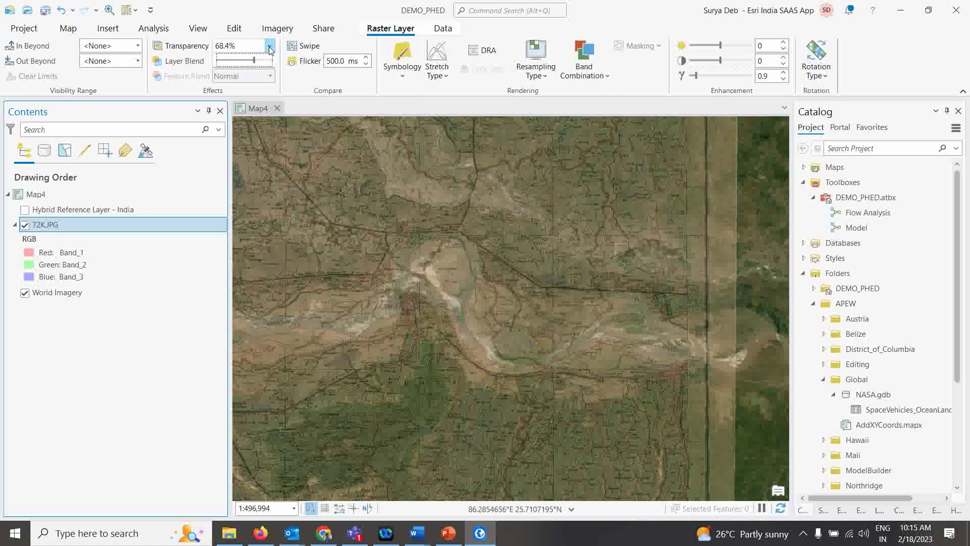
{"action": "left_click", "coordinate": [254, 63]}
{"action": "left_click", "coordinate": [255, 65]}
{"action": "left_click_drag", "start_coordinate": [255, 65], "coordinate": [218, 61]}
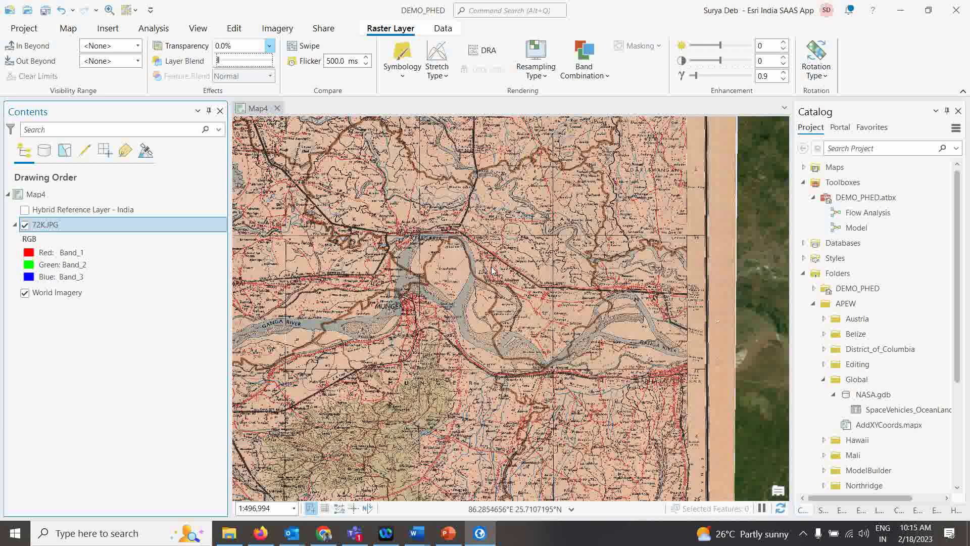
Zoom to the full extent of the 72K.JPG layer and turn on the Hybrid Reference Layer - India
{"action": "scroll", "coordinate": [396, 326], "scroll_direction": "up", "scroll_amount": 4}
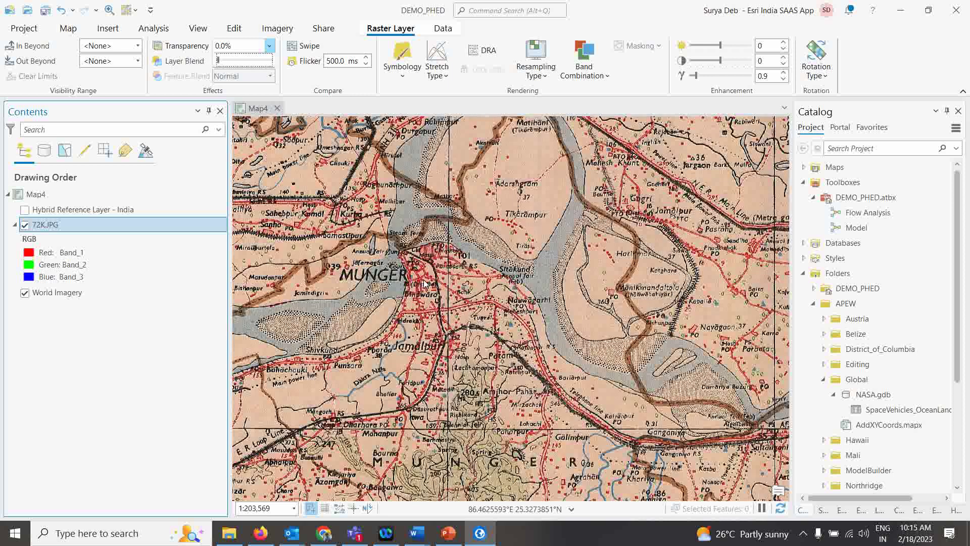
{"action": "scroll", "coordinate": [424, 283], "scroll_direction": "down", "scroll_amount": 6}
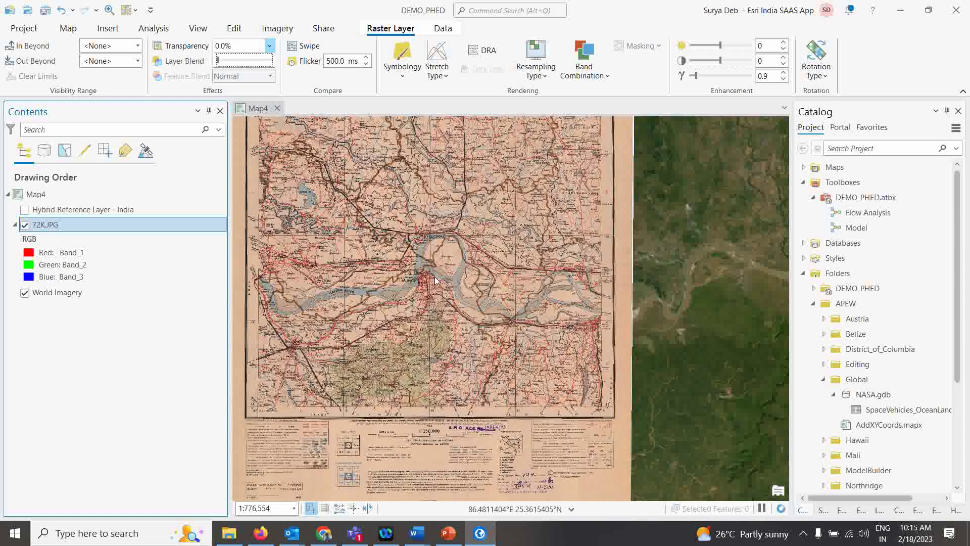
{"action": "right_click", "coordinate": [65, 232]}
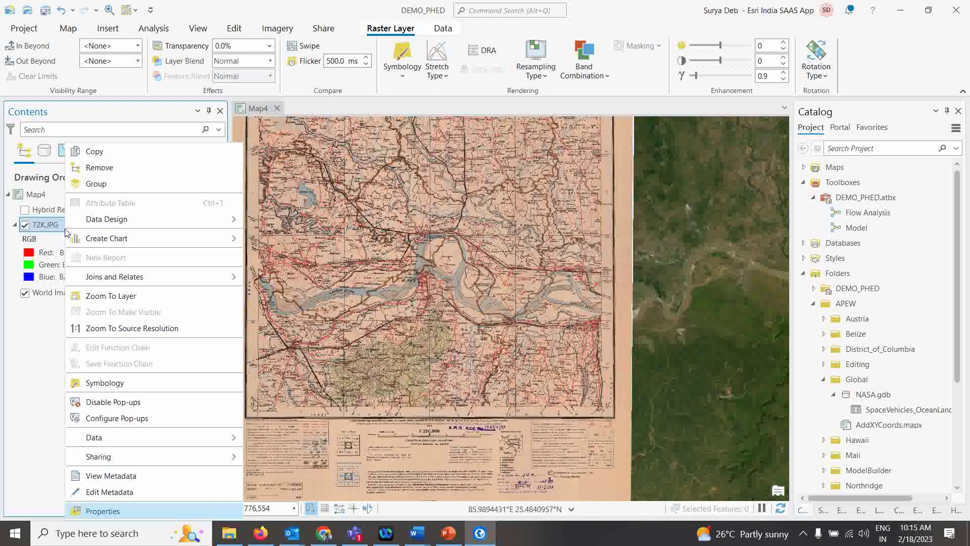
{"action": "left_click", "coordinate": [112, 296]}
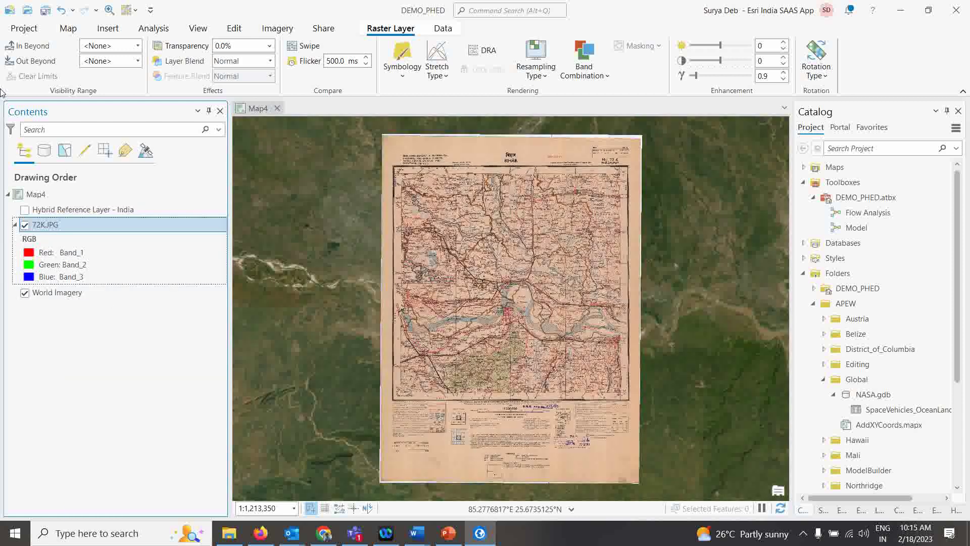
{"action": "left_click", "coordinate": [25, 209]}
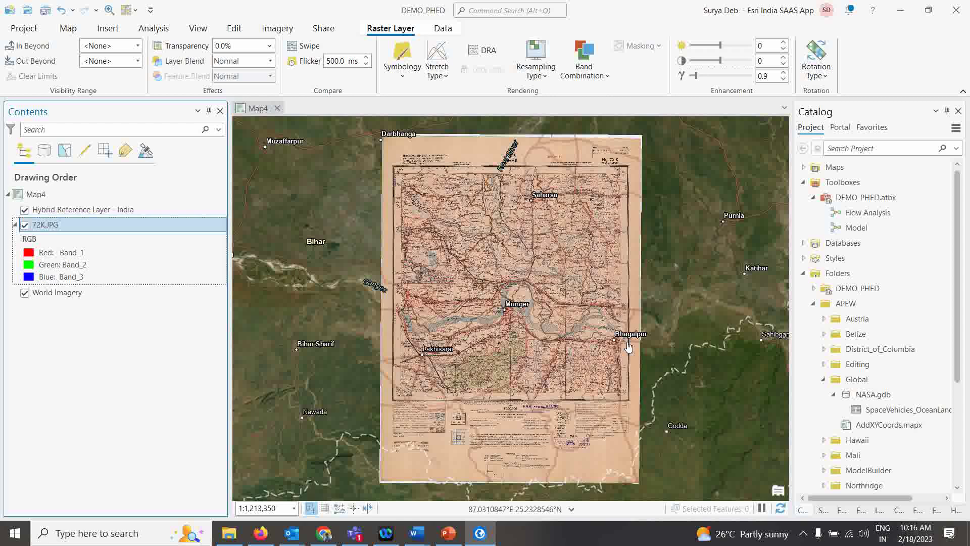
{"action": "left_click", "coordinate": [55, 526]}
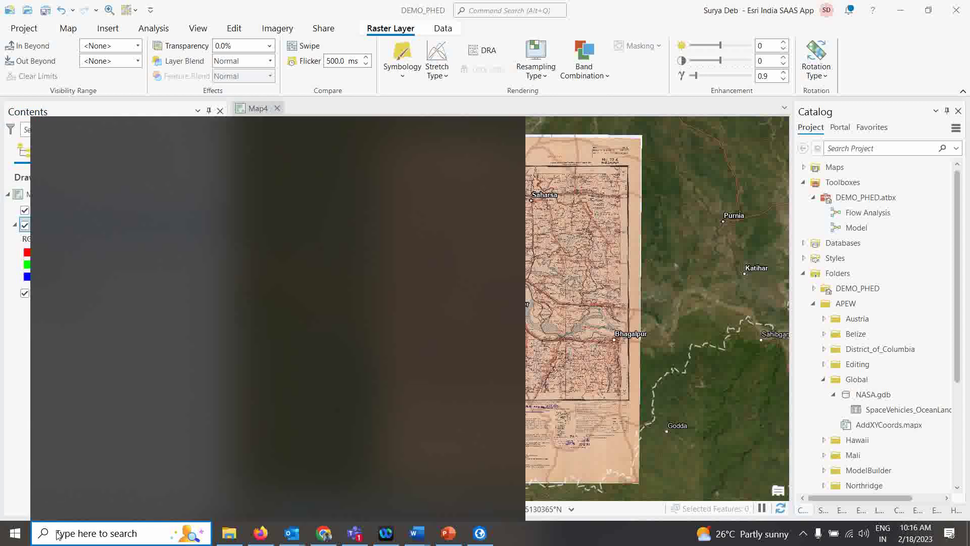
{"action": "type", "text": "v"}
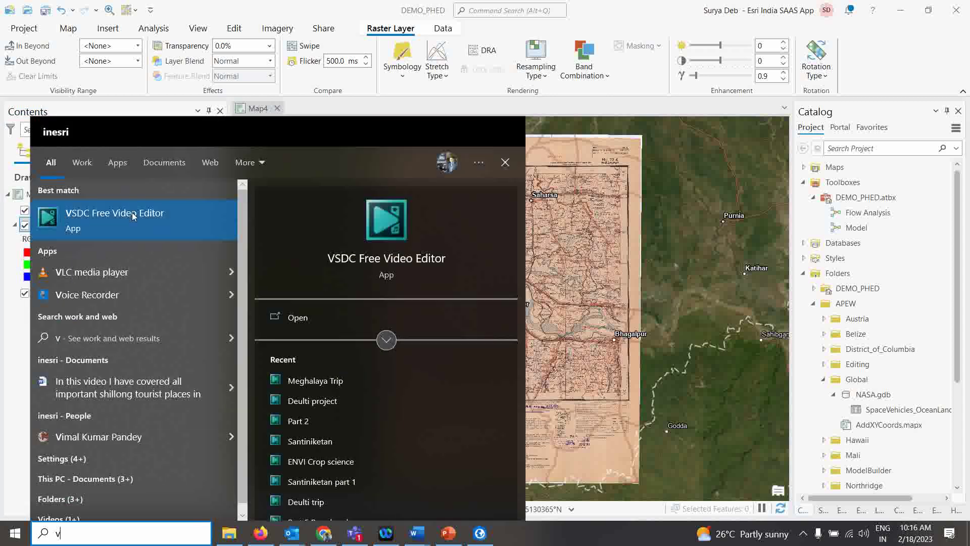
{"action": "left_click", "coordinate": [132, 212]}
{"action": "left_click", "coordinate": [593, 274]}
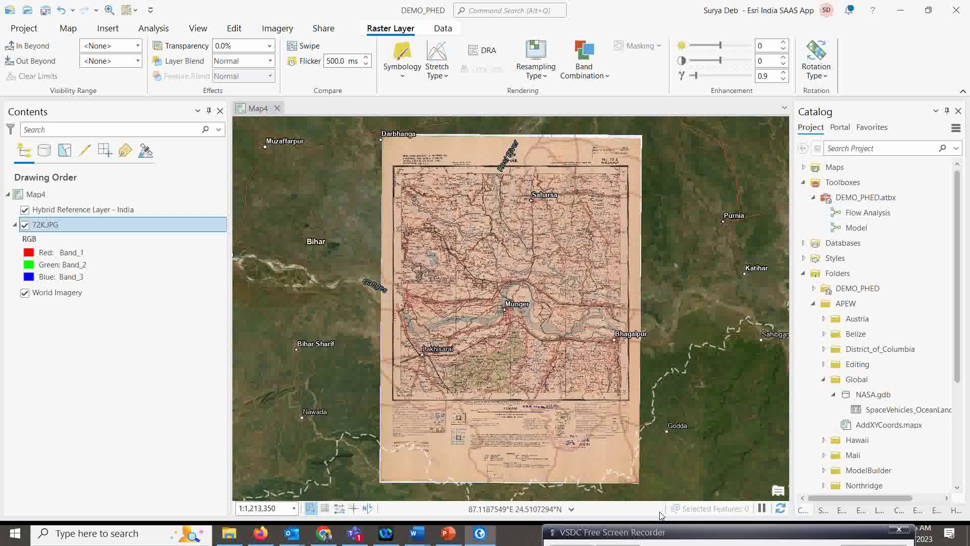
{"action": "left_click_drag", "start_coordinate": [684, 535], "coordinate": [704, 522]}
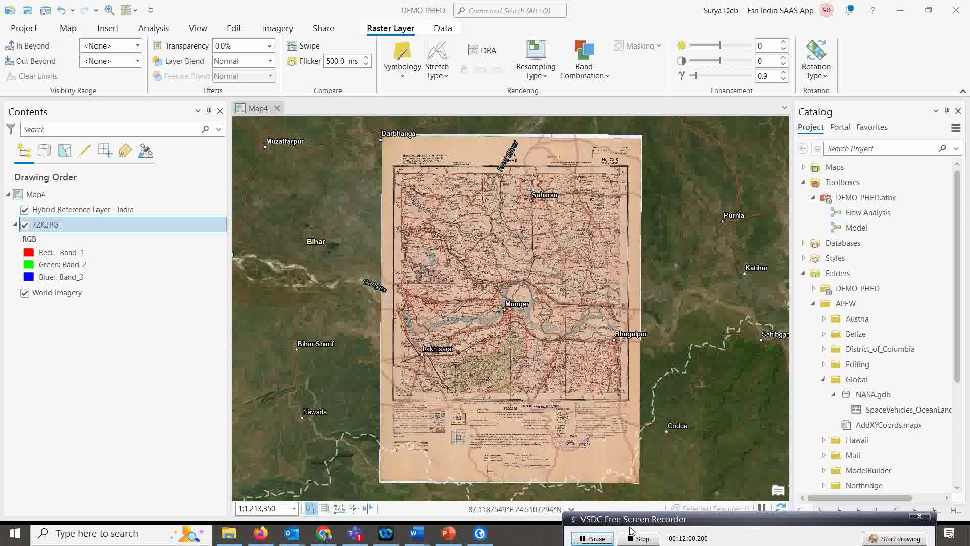